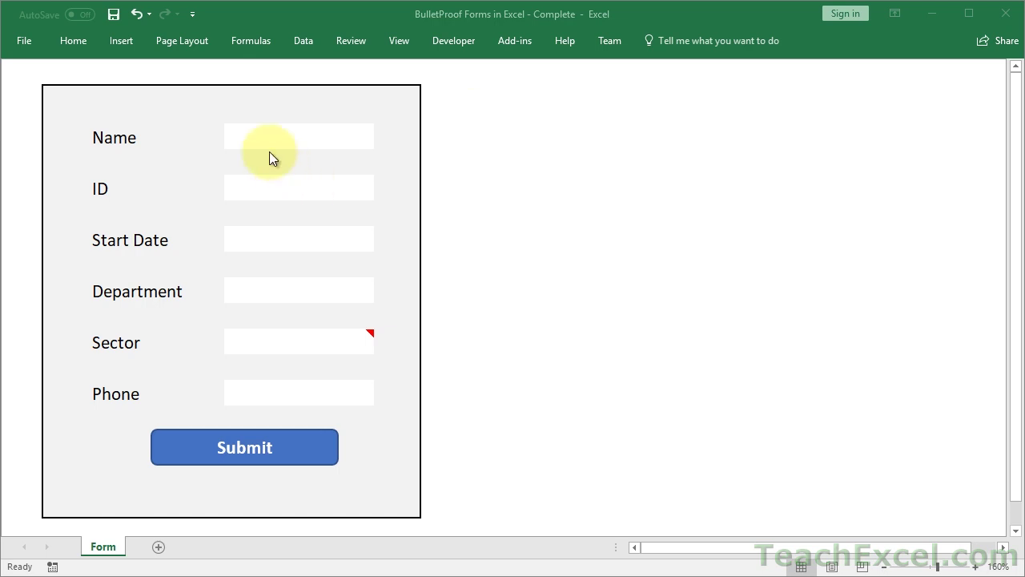
# Move through all the form's input fields from Name to Phone, ending back on the Name field.
pyautogui.click(251, 130)
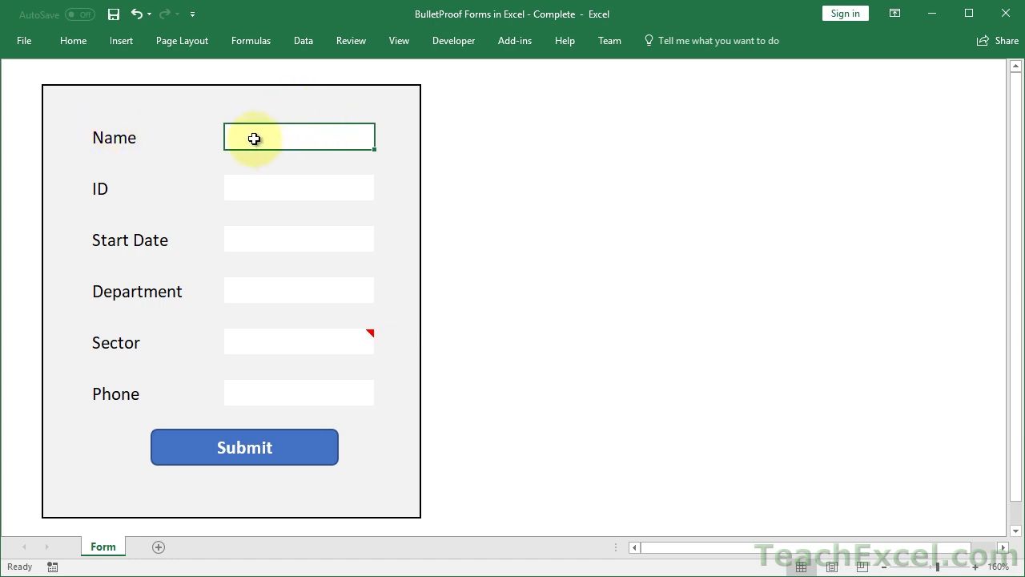
pyautogui.click(250, 188)
pyautogui.click(252, 237)
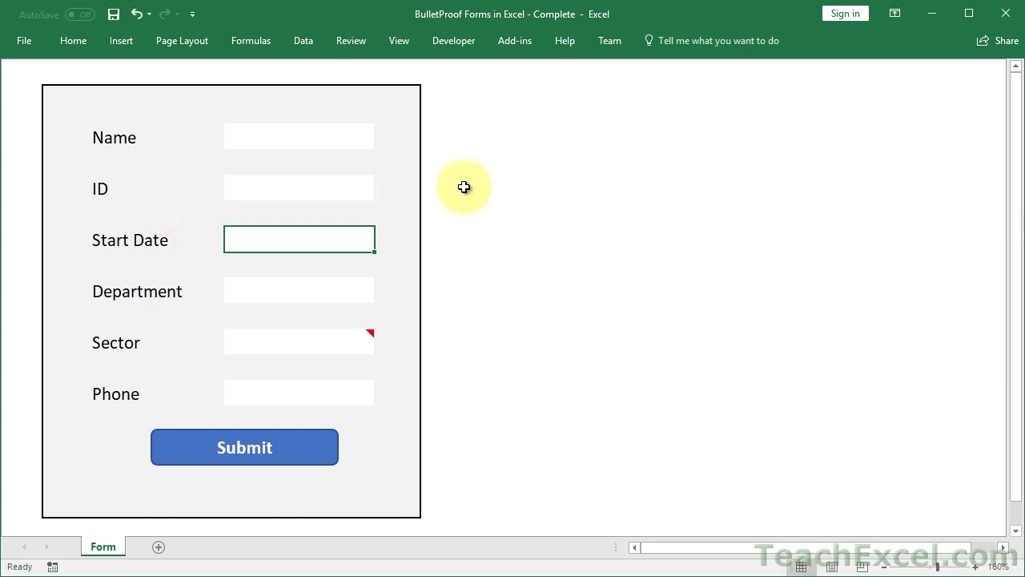
pyautogui.click(336, 145)
pyautogui.press('Tab')
pyautogui.press('Tab')
pyautogui.press('Tab')
pyautogui.press('Tab')
pyautogui.press('Tab')
pyautogui.press('Tab')
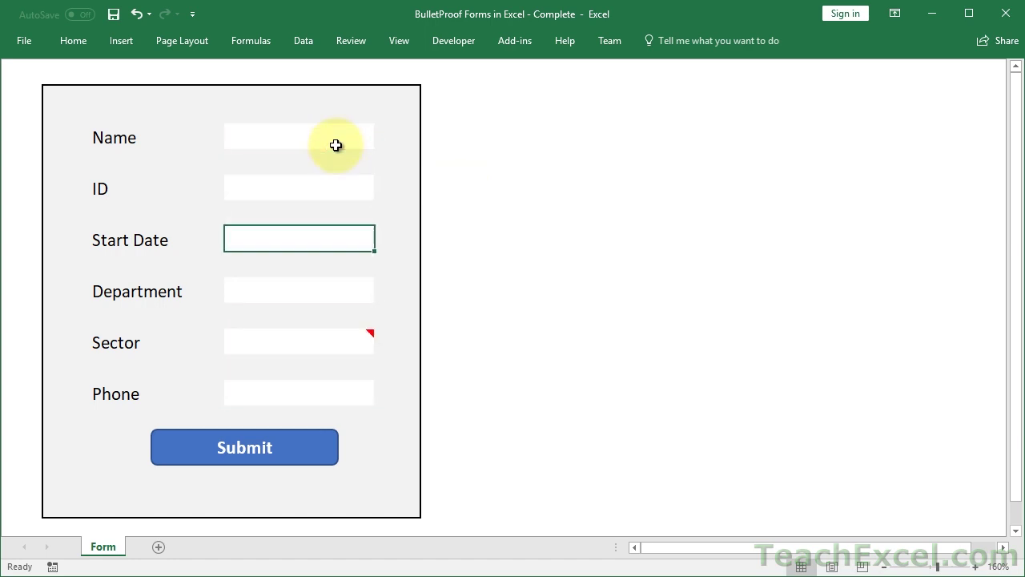
pyautogui.press('Tab')
pyautogui.press('Tab')
pyautogui.press('Tab')
pyautogui.press('Tab')
pyautogui.press('Tab')
pyautogui.press('Tab')
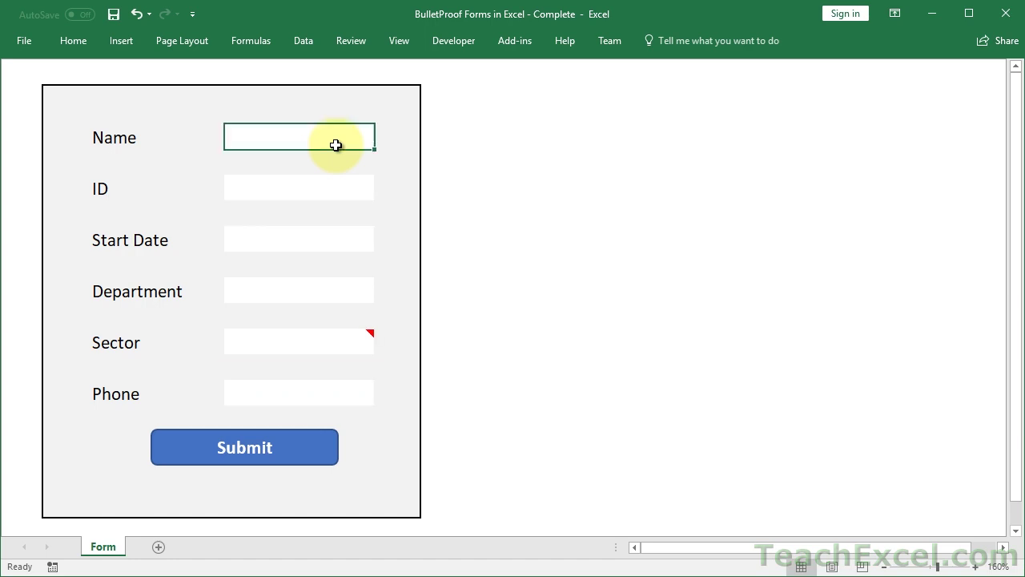
# Fill in the form's Name field with the person's name and the ID field with their ID number.
pyautogui.write('Thanos')
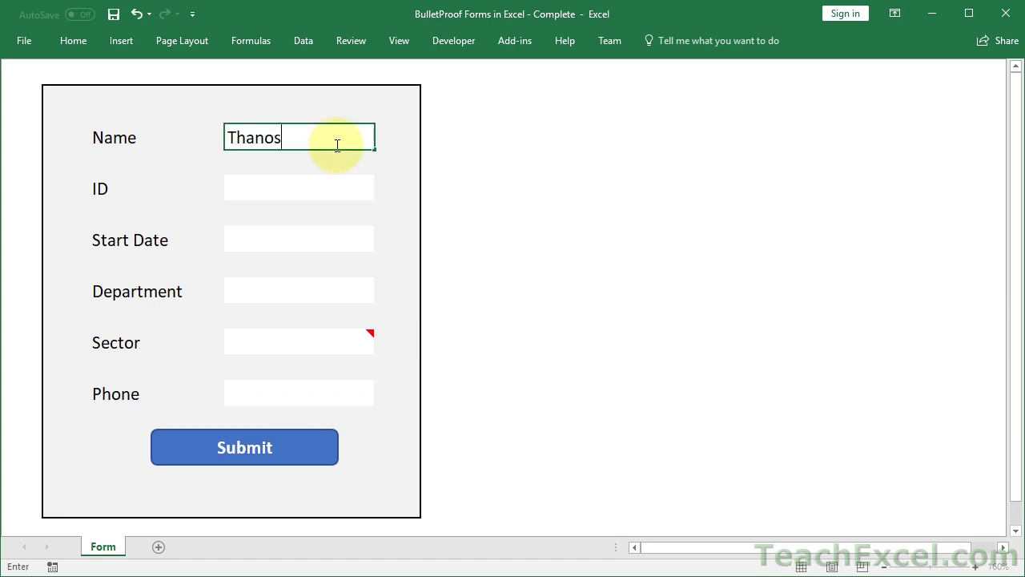
pyautogui.press('Tab')
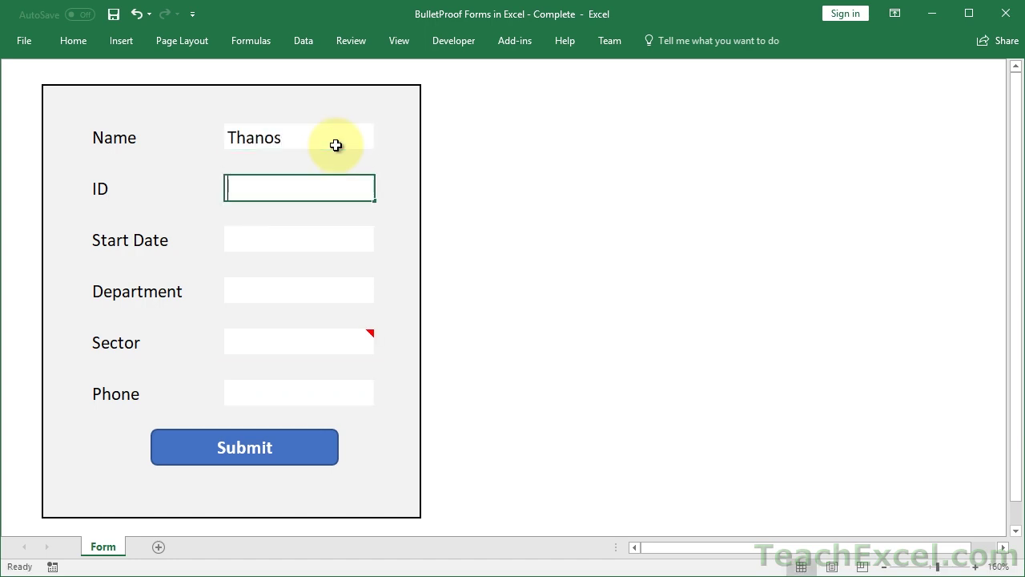
pyautogui.write('111')
pyautogui.press('Tab')
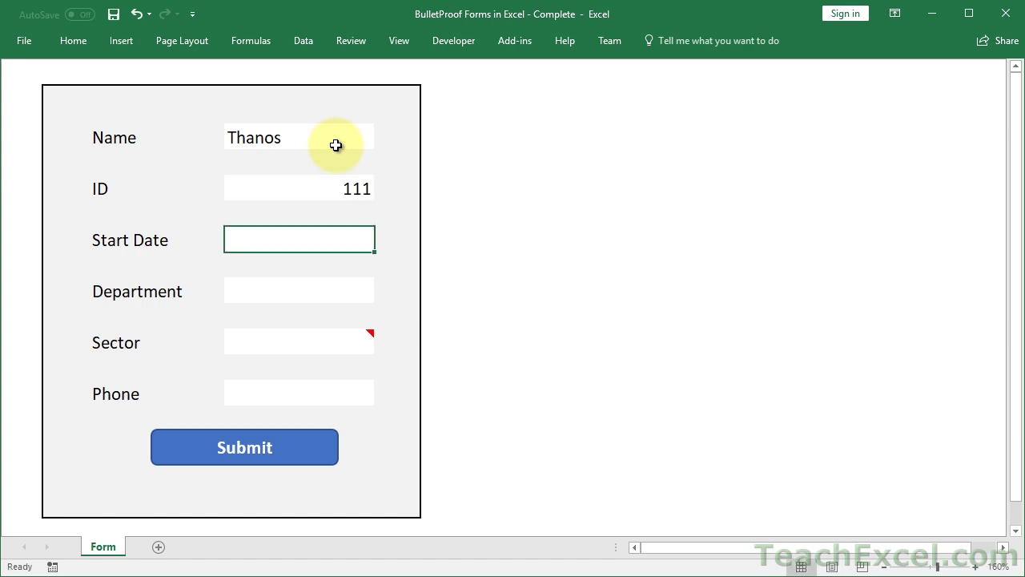
# Try to enter 1/1/2000 as the Start Date and cancel the entry.
pyautogui.write('1/1/')
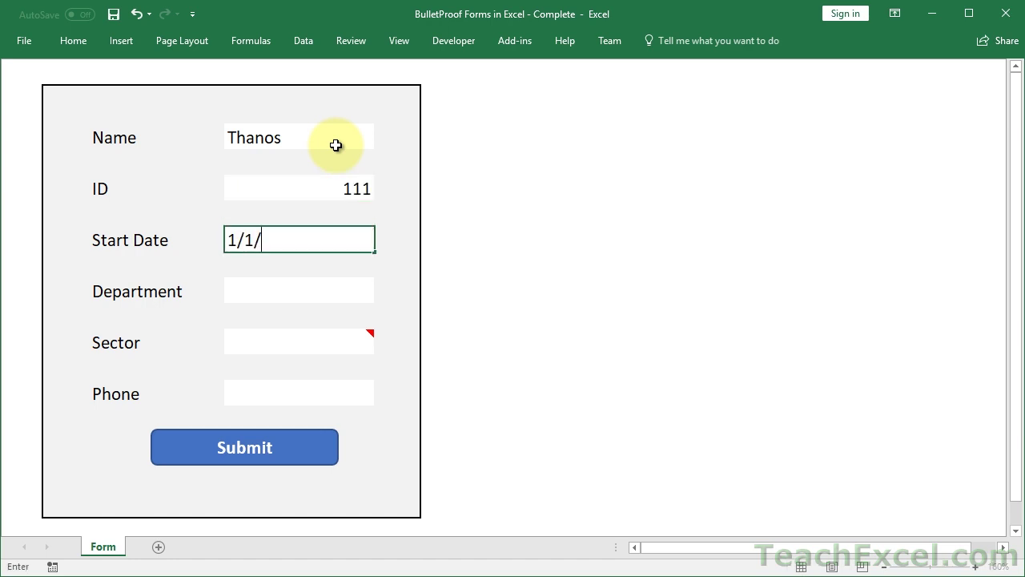
pyautogui.write('2000')
pyautogui.press('Return')
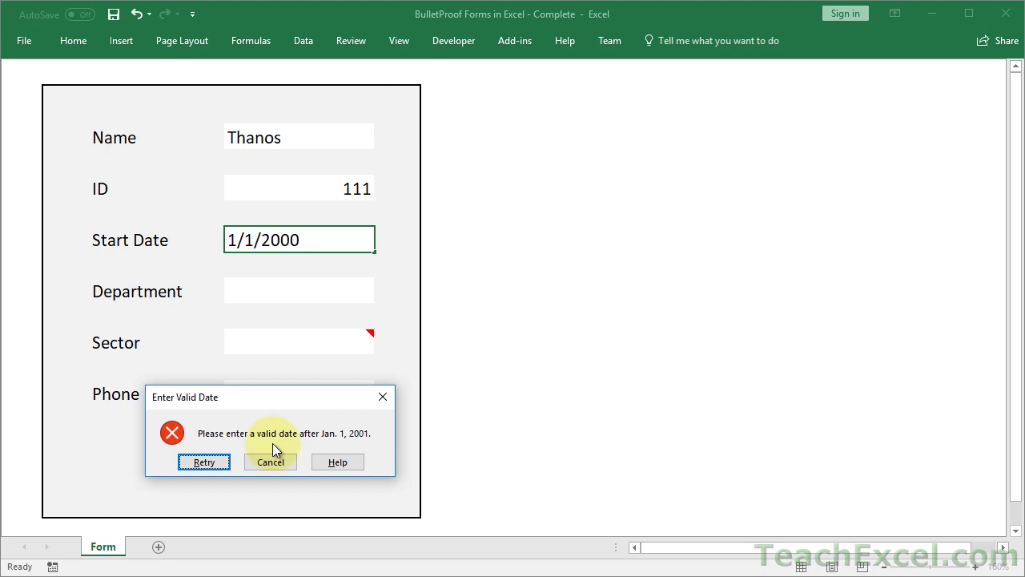
pyautogui.click(270, 463)
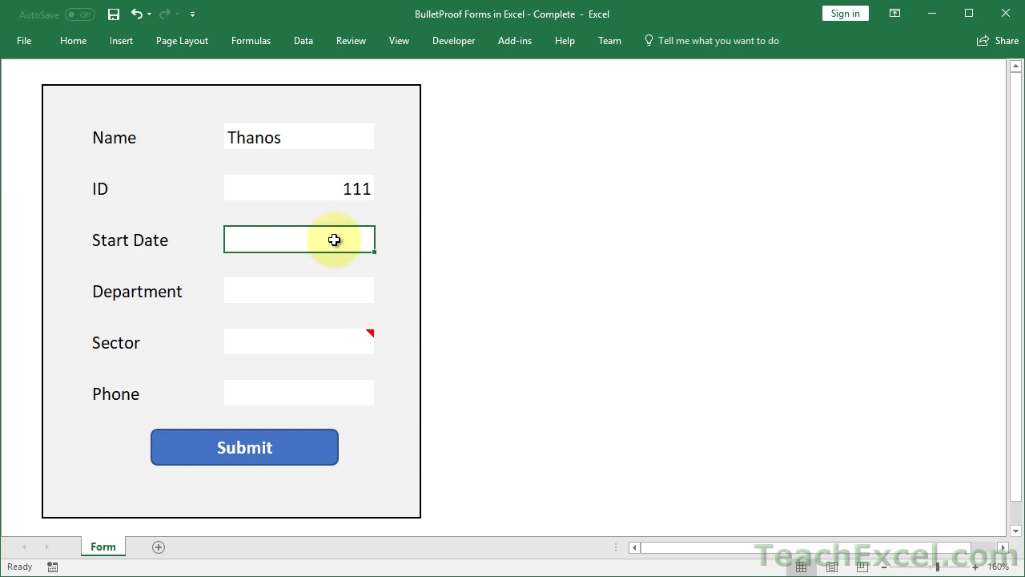
# Enter 1/1/2010 as the Start Date and choose Green as the Department.
pyautogui.write('1/1/')
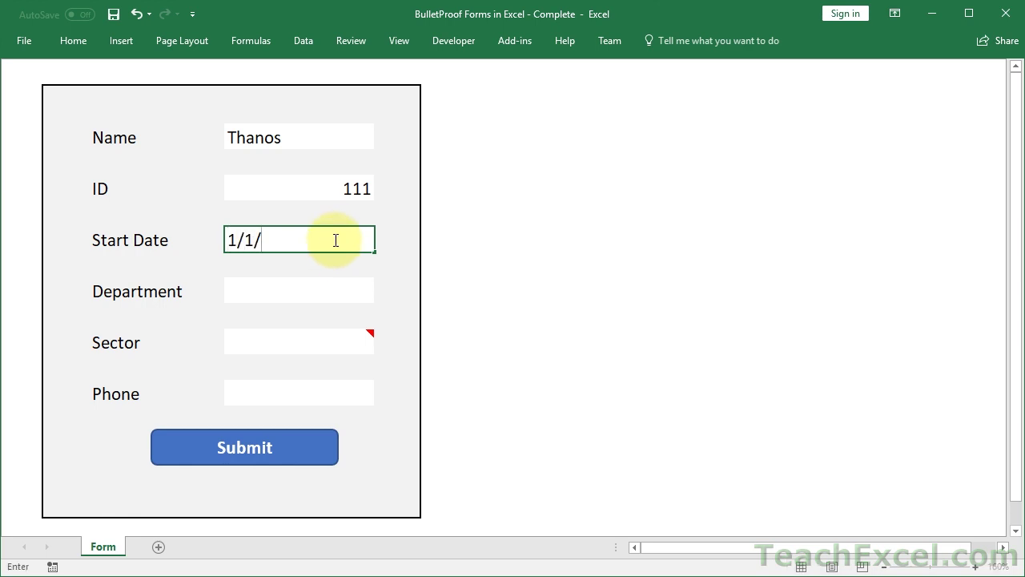
pyautogui.write('2010')
pyautogui.press('Return')
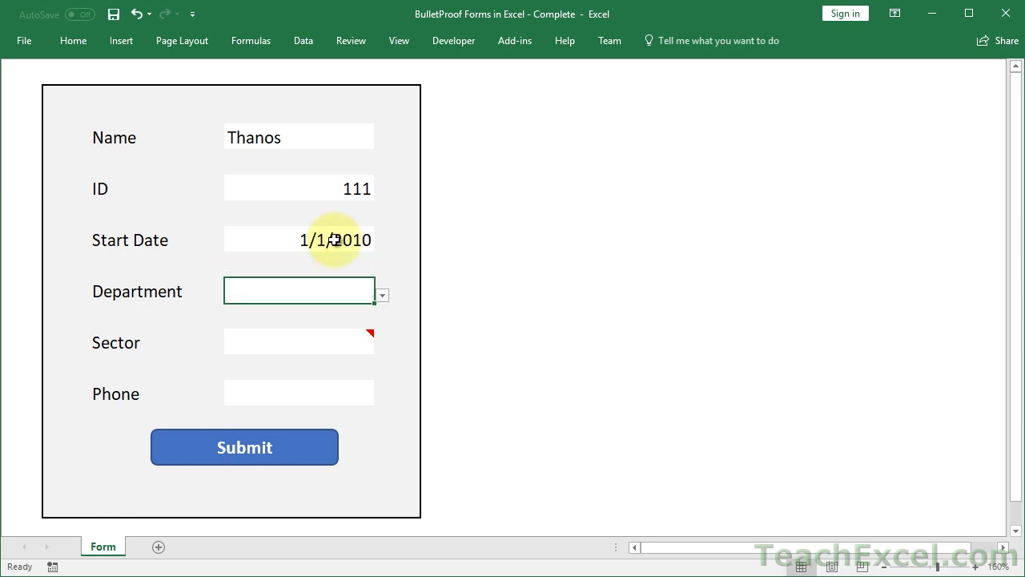
pyautogui.click(383, 295)
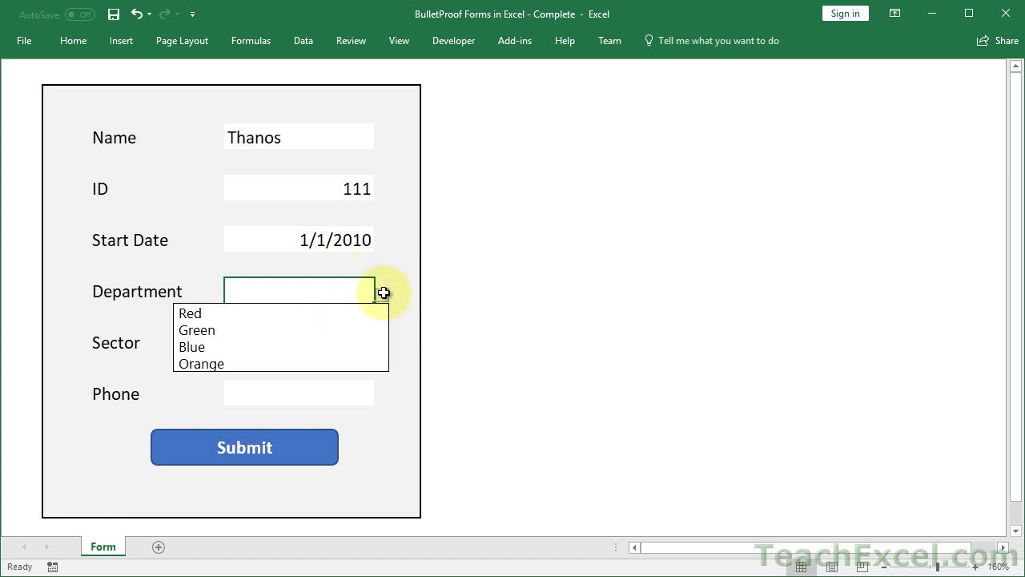
pyautogui.click(298, 335)
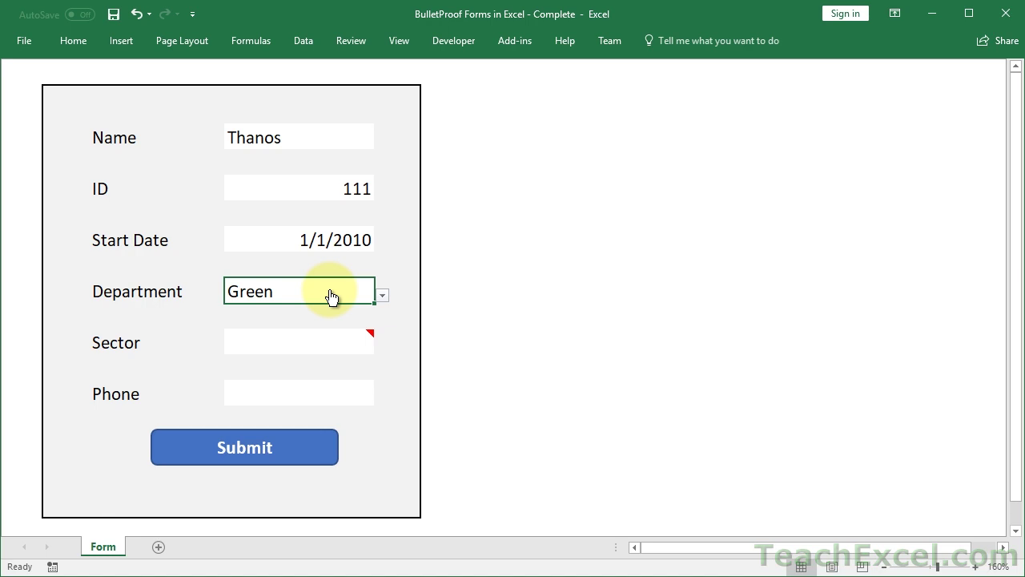
pyautogui.click(382, 296)
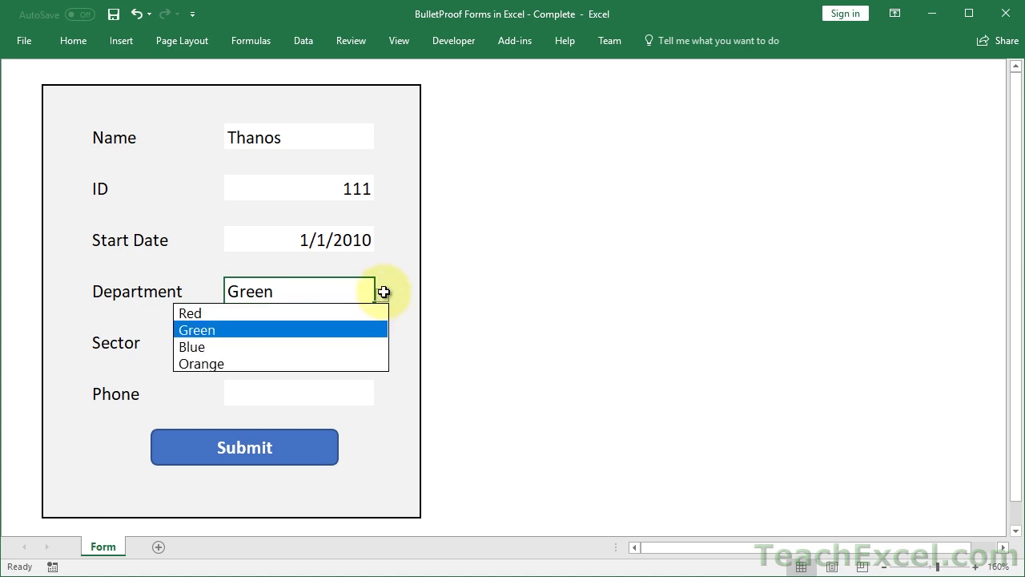
pyautogui.click(384, 296)
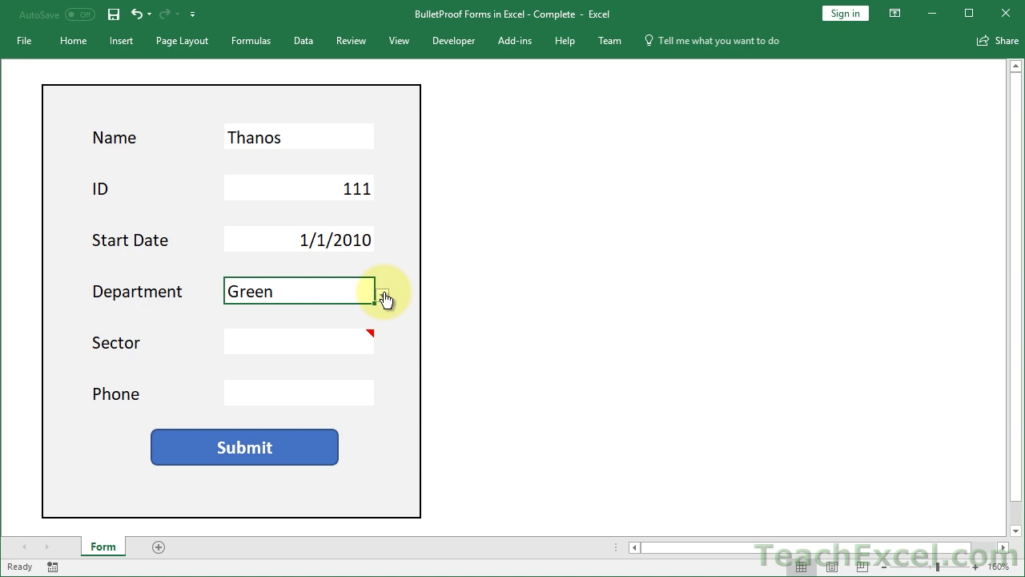
# Enter A-1 in the Sector field.
pyautogui.click(290, 344)
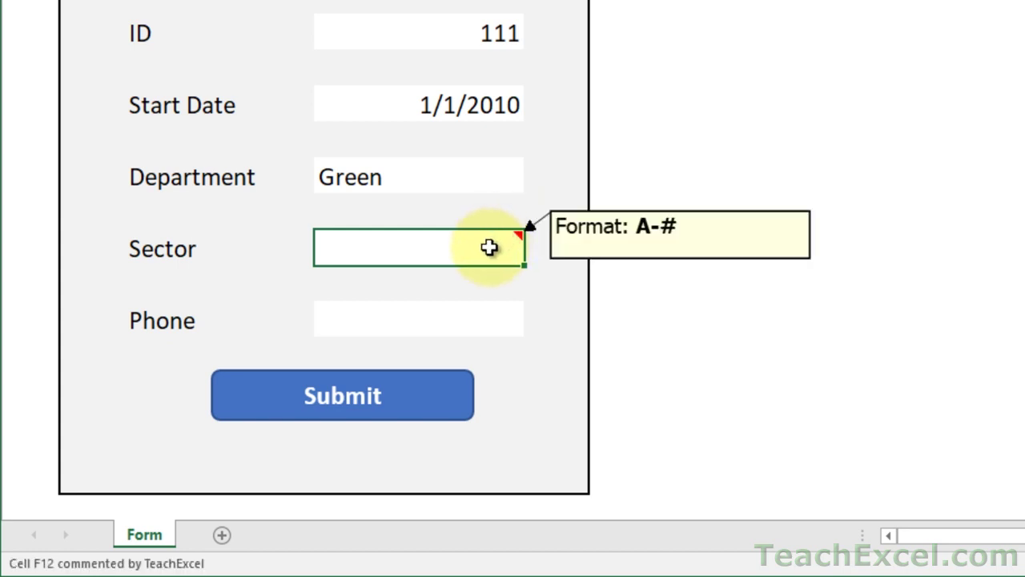
pyautogui.write('A-1')
pyautogui.press('Return')
# Try to change the Sector value to A-v and dismiss the validation error.
pyautogui.doubleClick(445, 248)
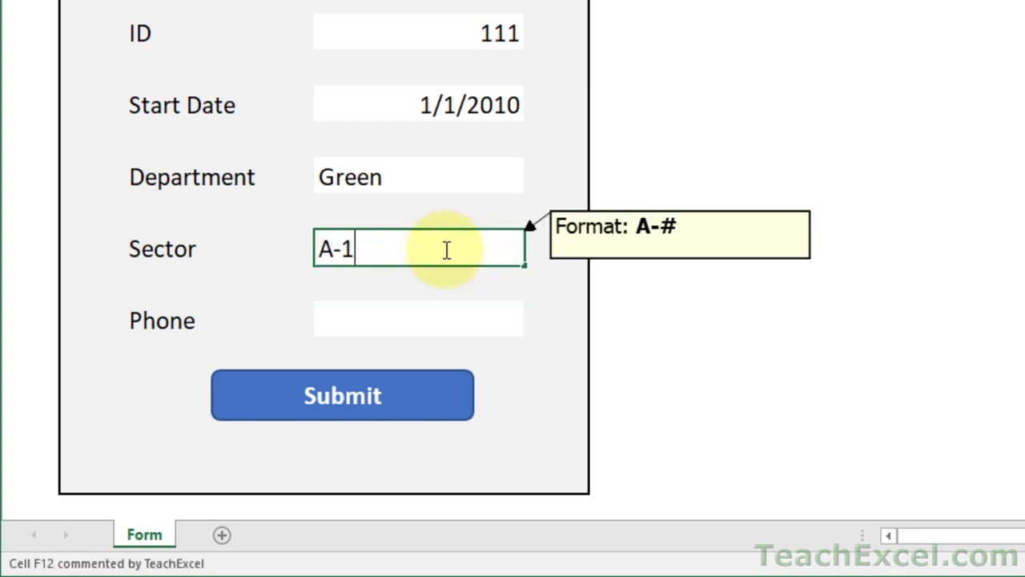
pyautogui.press('BackSpace')
pyautogui.write('2')
pyautogui.press('BackSpace')
pyautogui.write('v')
pyautogui.press('Return')
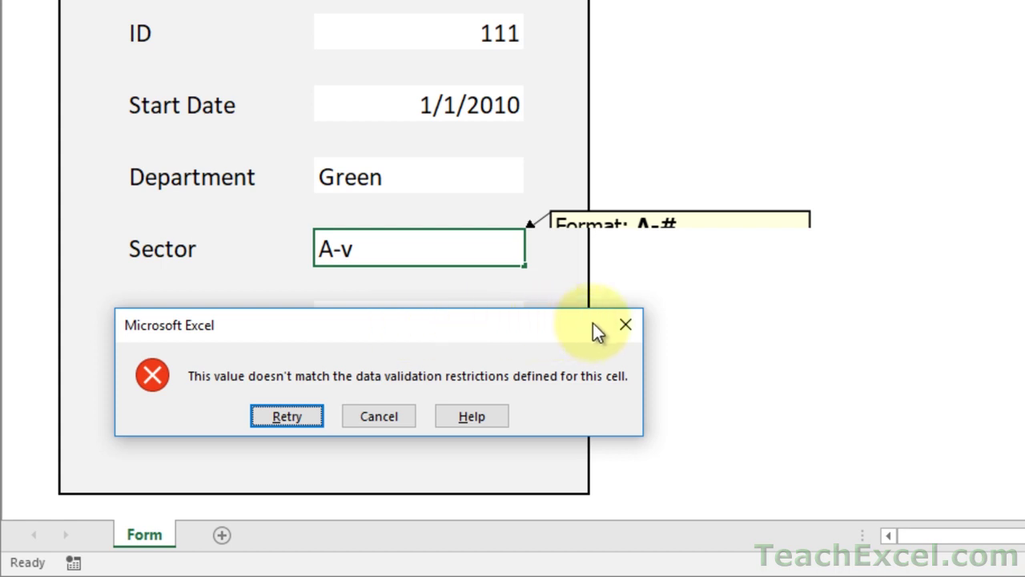
pyautogui.click(622, 325)
pyautogui.moveTo(408, 250)
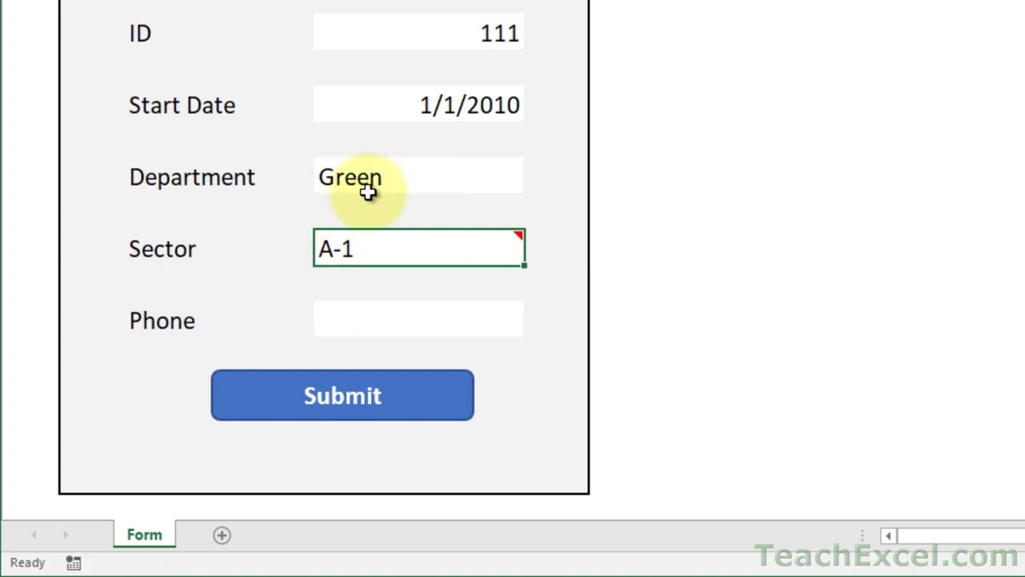
# Enter the ten-digit phone number in the Phone field without separators and select that cell.
pyautogui.click(382, 319)
pyautogui.write('212')
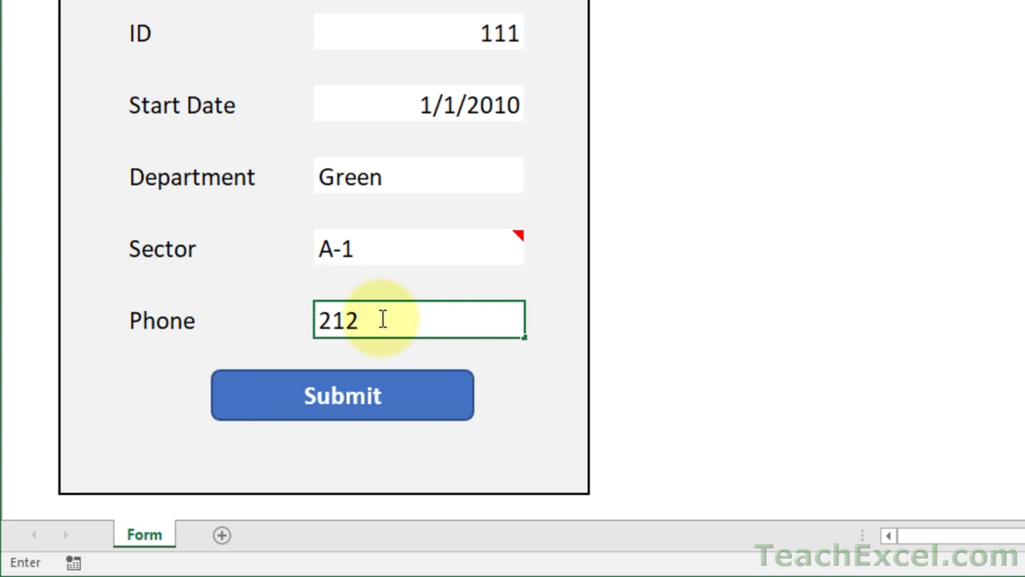
pyautogui.write('55533232')
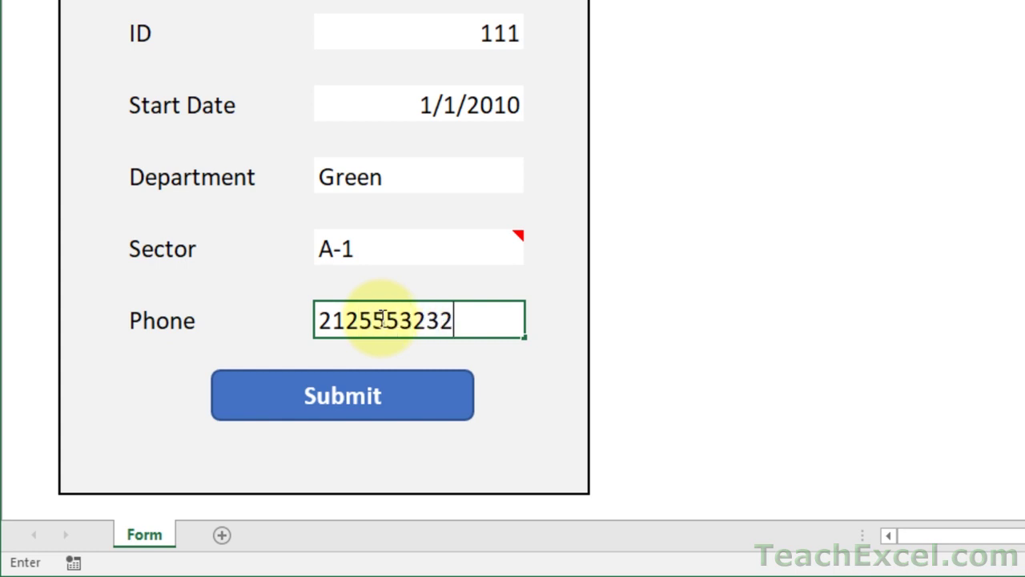
pyautogui.press('Return')
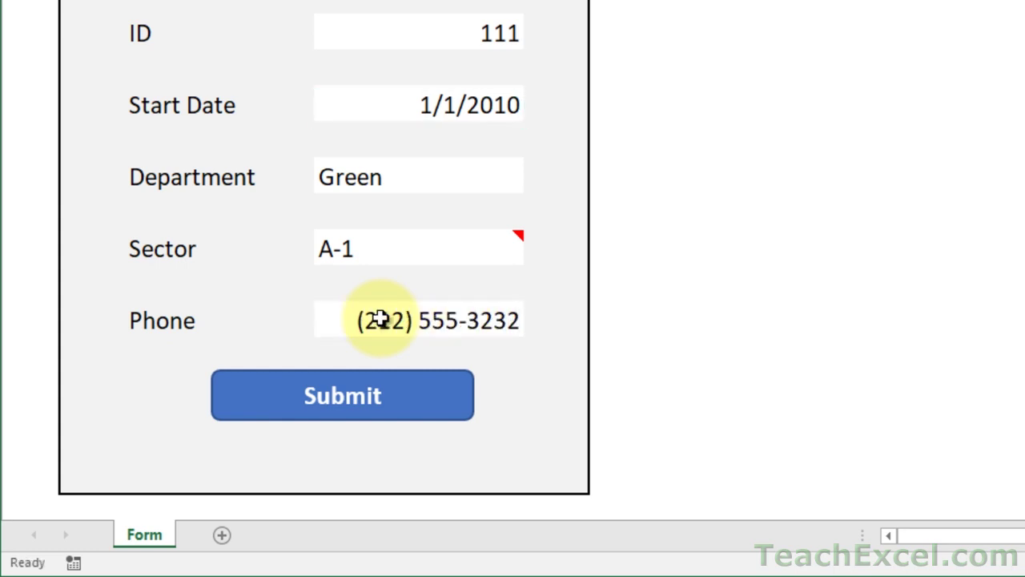
pyautogui.click(322, 324)
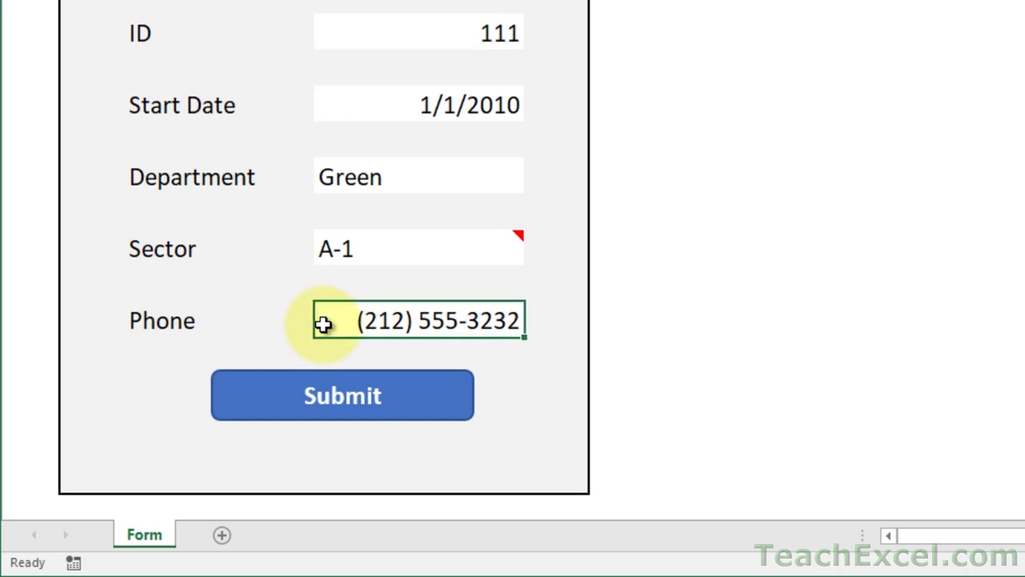
# Submit the completed form and close the resulting message.
pyautogui.click(294, 407)
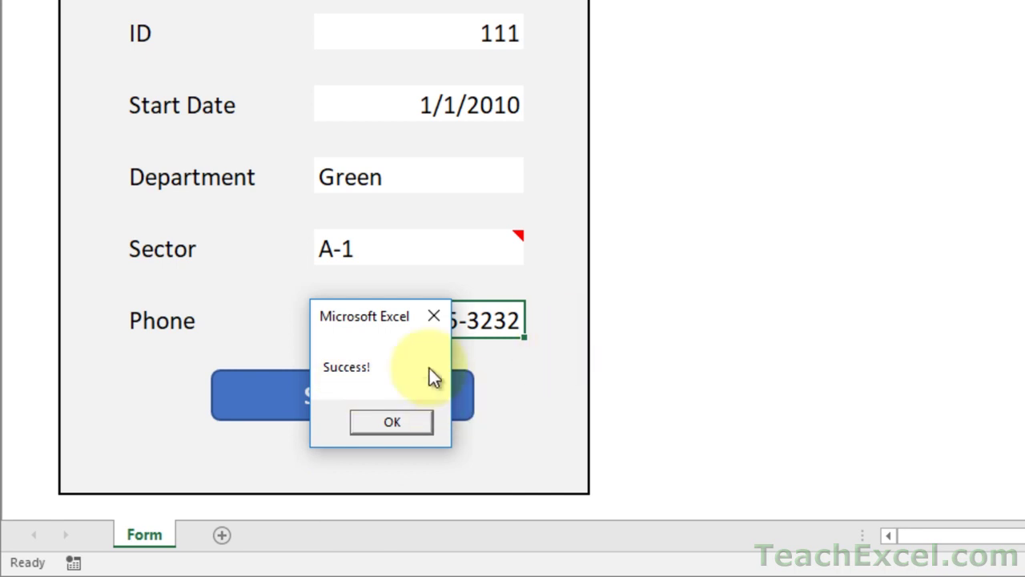
pyautogui.moveTo(379, 314); pyautogui.dragTo(613, 163)
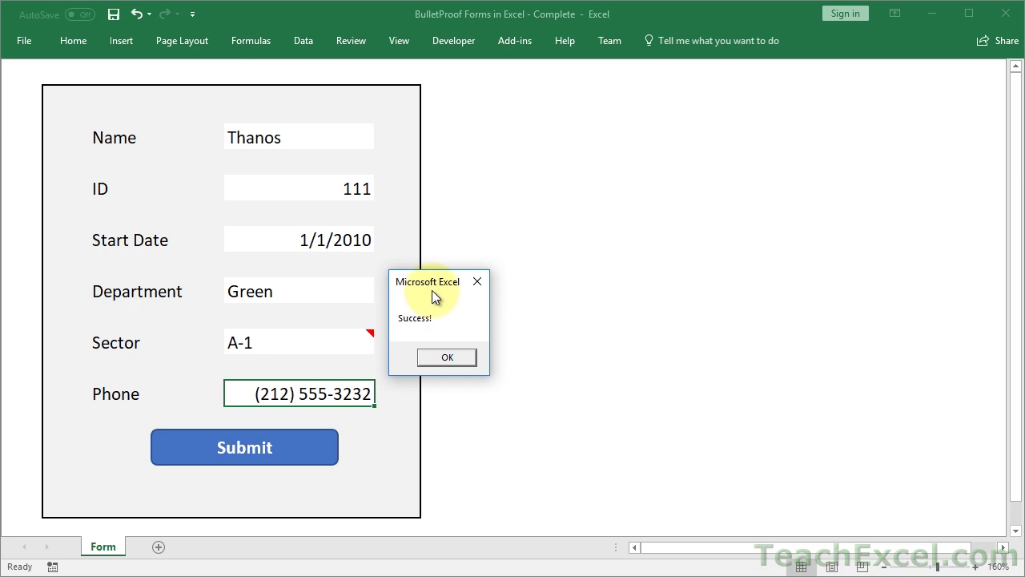
pyautogui.click(439, 357)
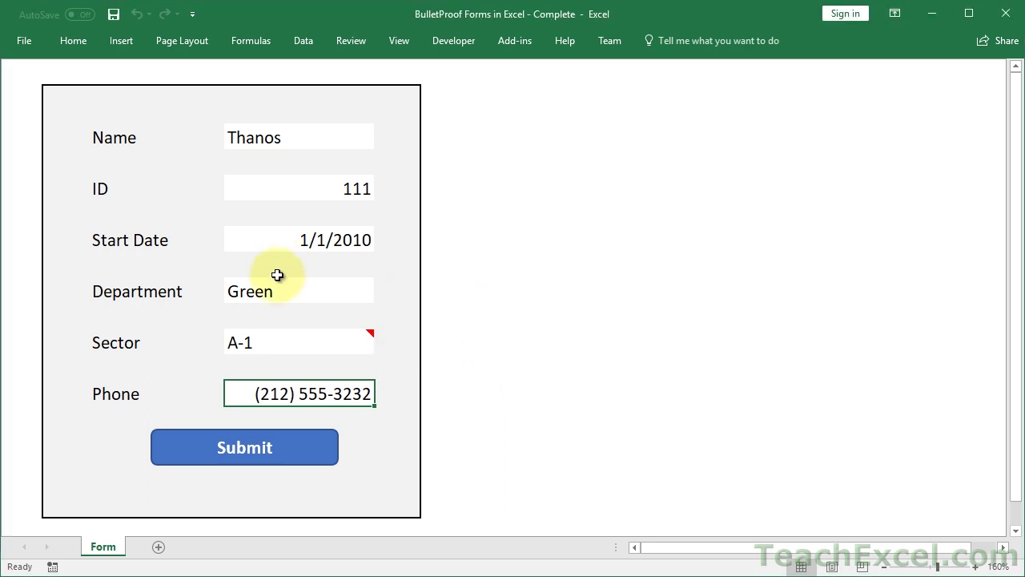
# Clear the Department and ID fields, submit the incomplete form and close the resulting message.
pyautogui.click(278, 291)
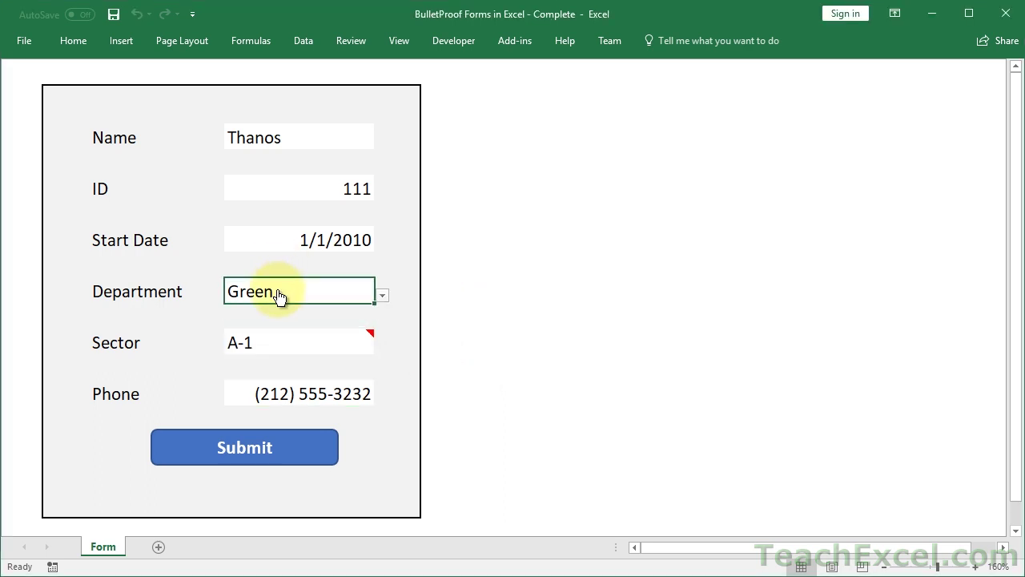
pyautogui.press('Delete')
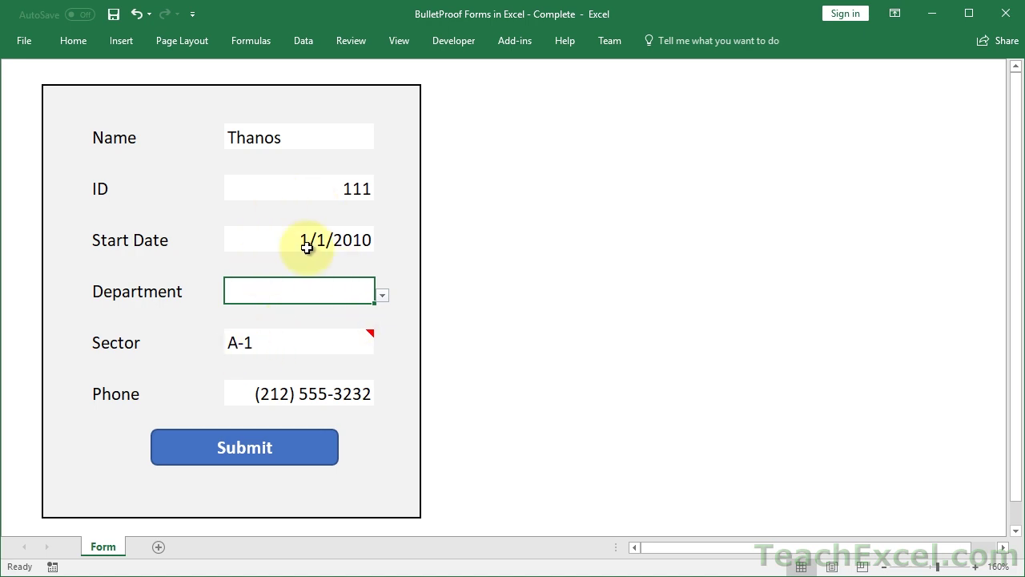
pyautogui.click(254, 188)
pyautogui.press('Delete')
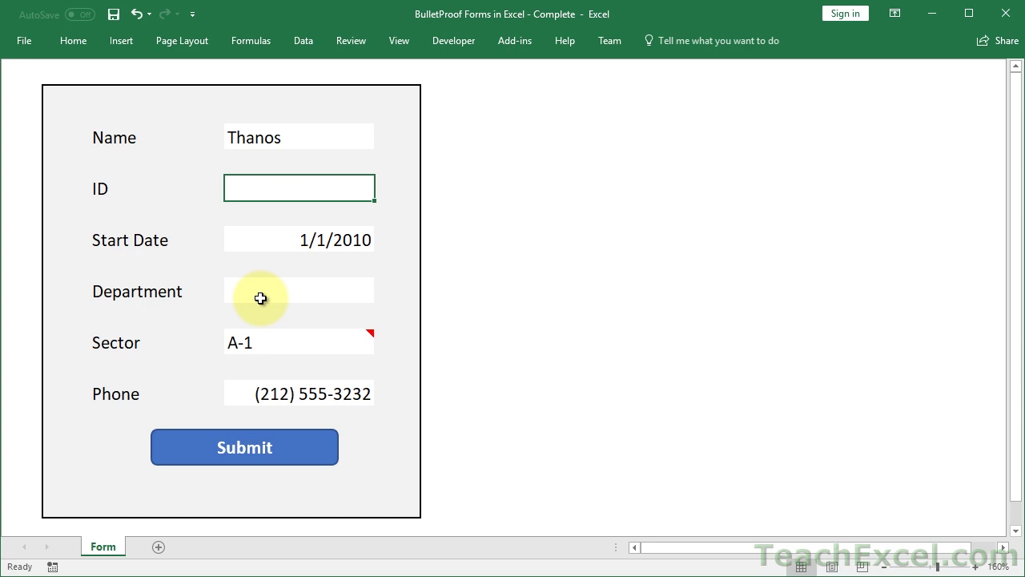
pyautogui.click(173, 456)
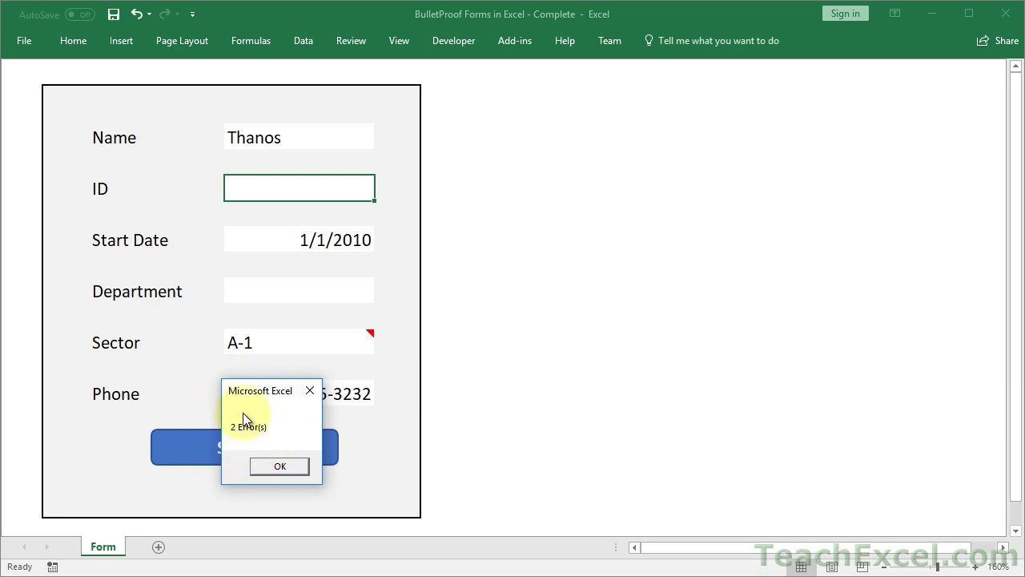
pyautogui.click(269, 468)
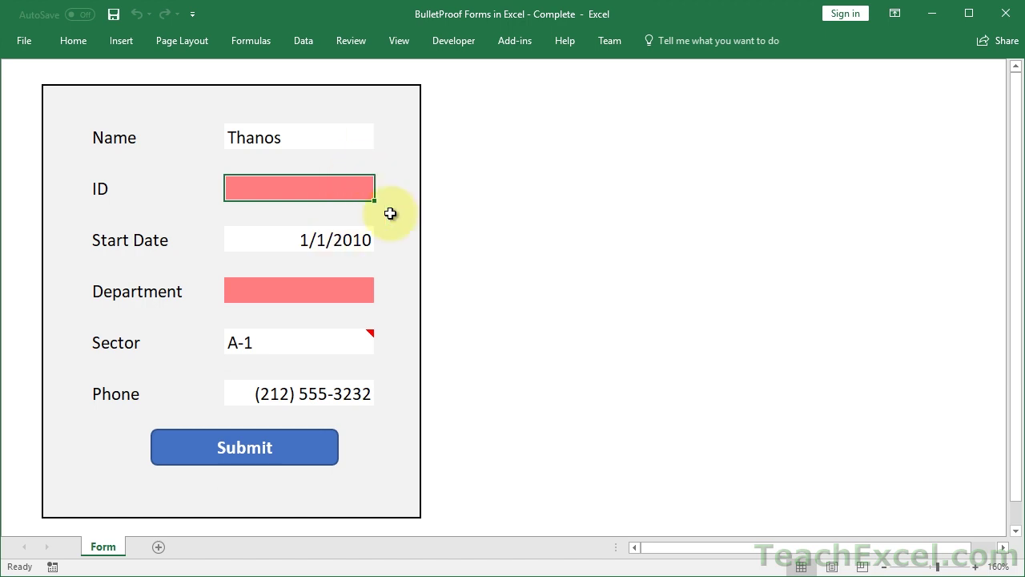
# Fill in the ID number again and choose Red as the Department.
pyautogui.click(306, 192)
pyautogui.write('111')
pyautogui.press('Return')
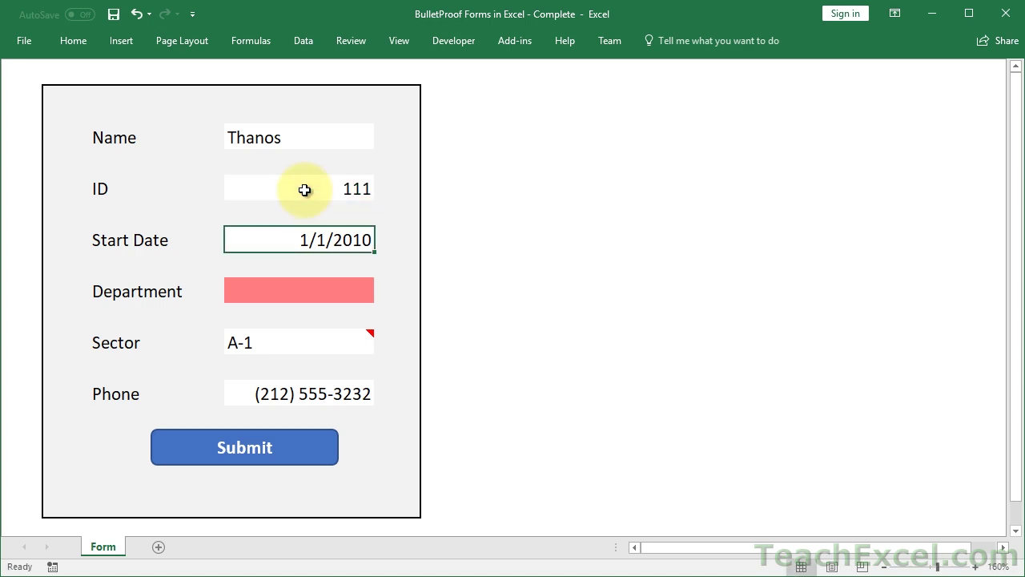
pyautogui.press('Return')
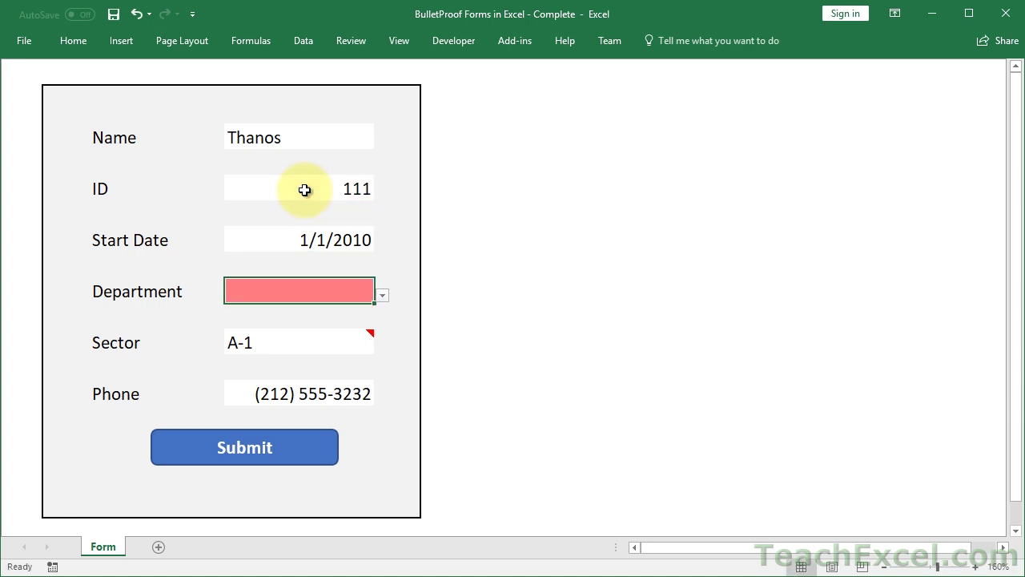
pyautogui.click(379, 292)
pyautogui.click(293, 316)
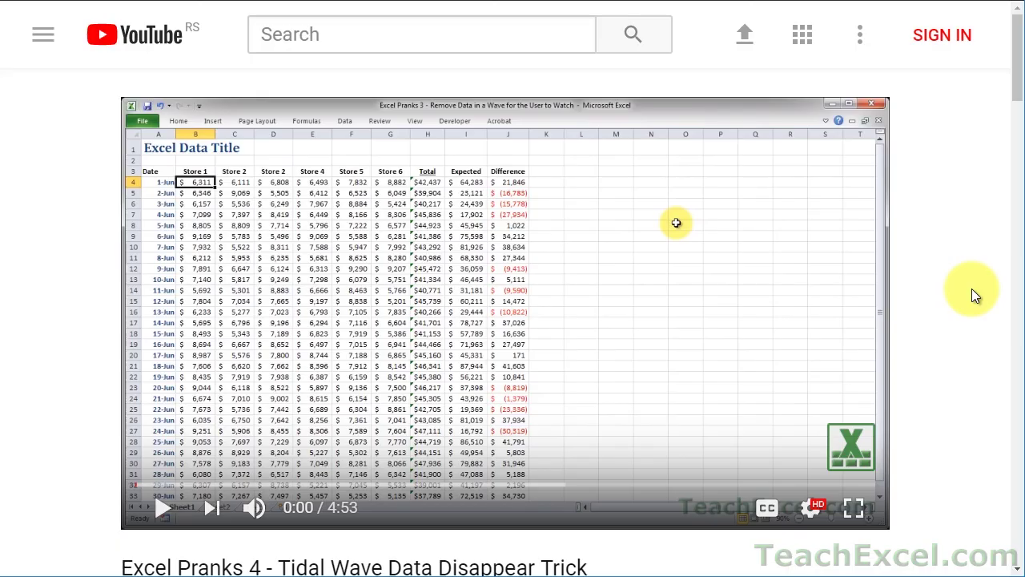
# Like the Excel Pranks 4 video and subscribe to the TeachExcel channel with notifications turned on.
pyautogui.scroll(-5, 973, 294)
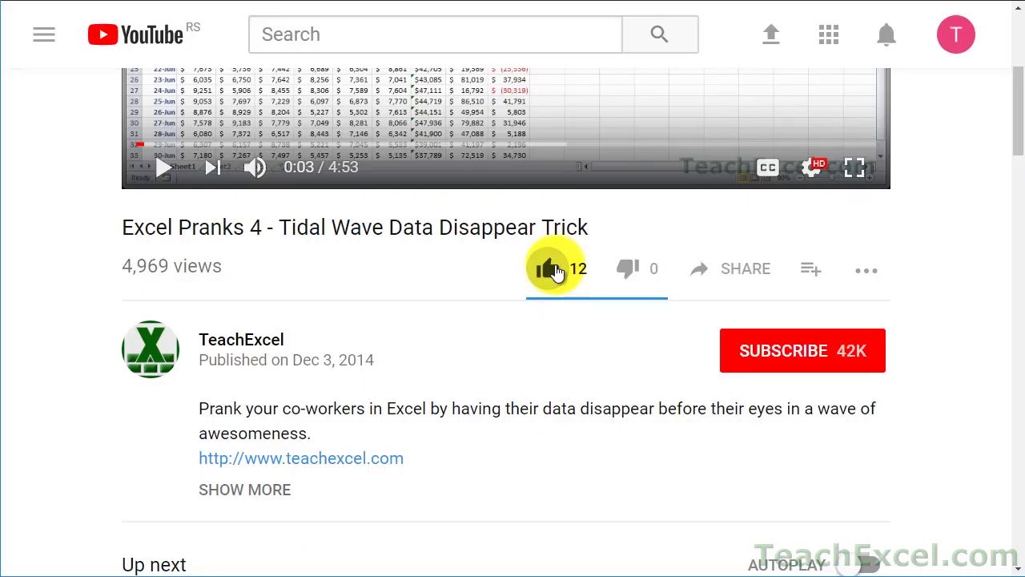
pyautogui.click(556, 272)
pyautogui.click(753, 346)
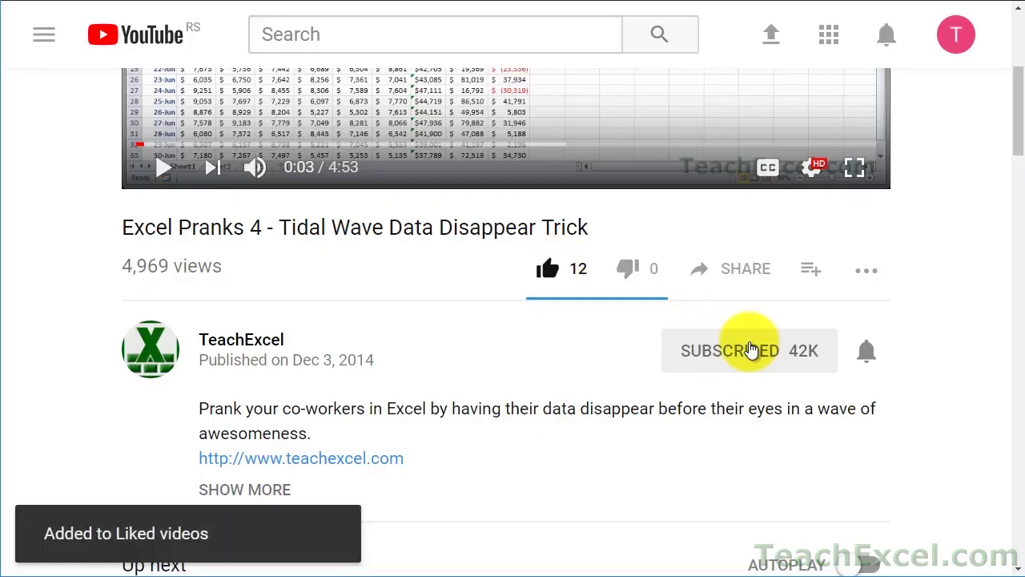
pyautogui.click(870, 356)
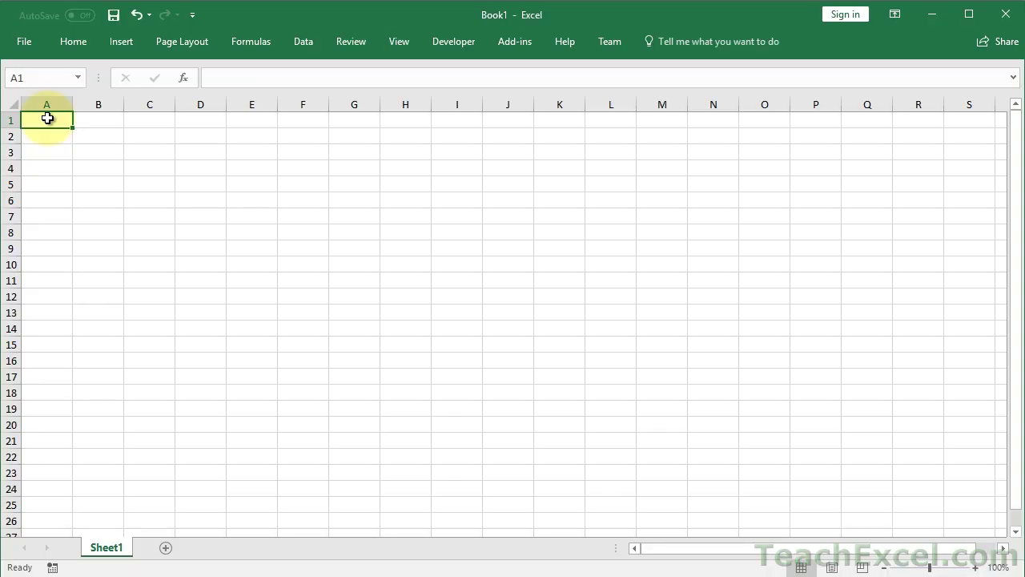
# Switch to the blank Excel workbook and narrow columns B and C equally to less than half their width.
pyautogui.click(974, 566)
pyautogui.click(974, 566)
pyautogui.click(974, 566)
pyautogui.click(974, 566)
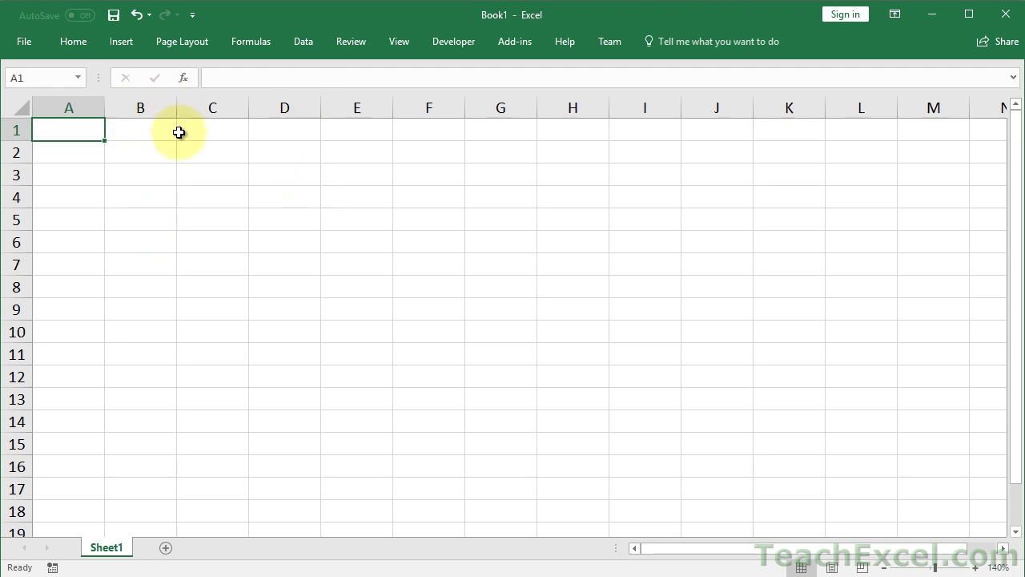
pyautogui.click(79, 107)
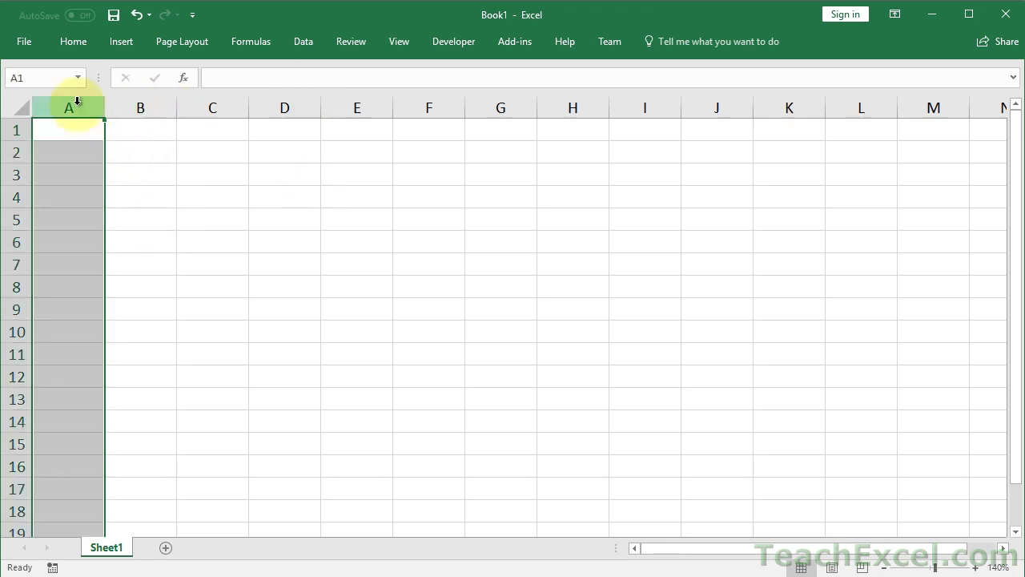
pyautogui.click(14, 129)
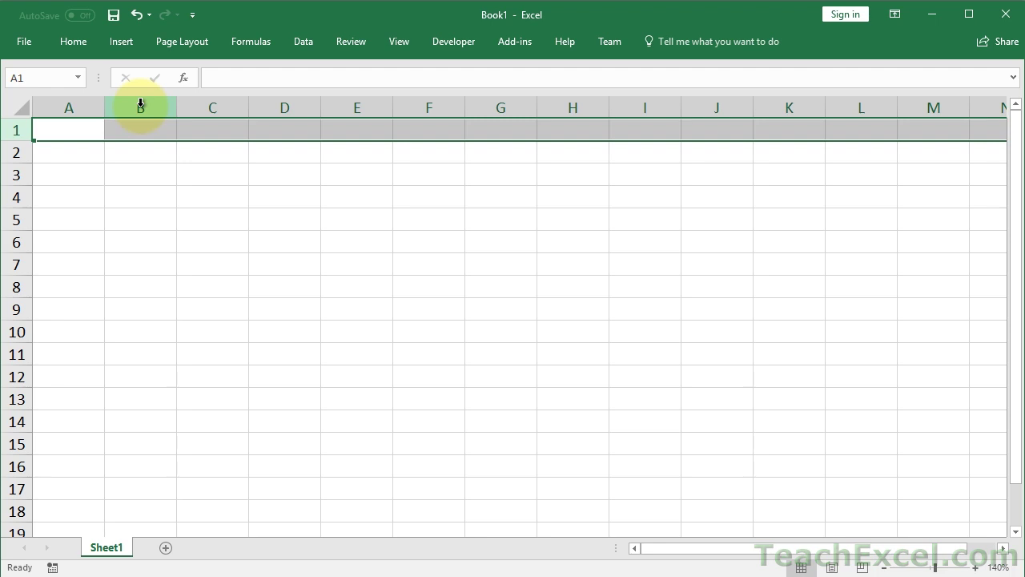
pyautogui.moveTo(140, 103); pyautogui.dragTo(213, 91)
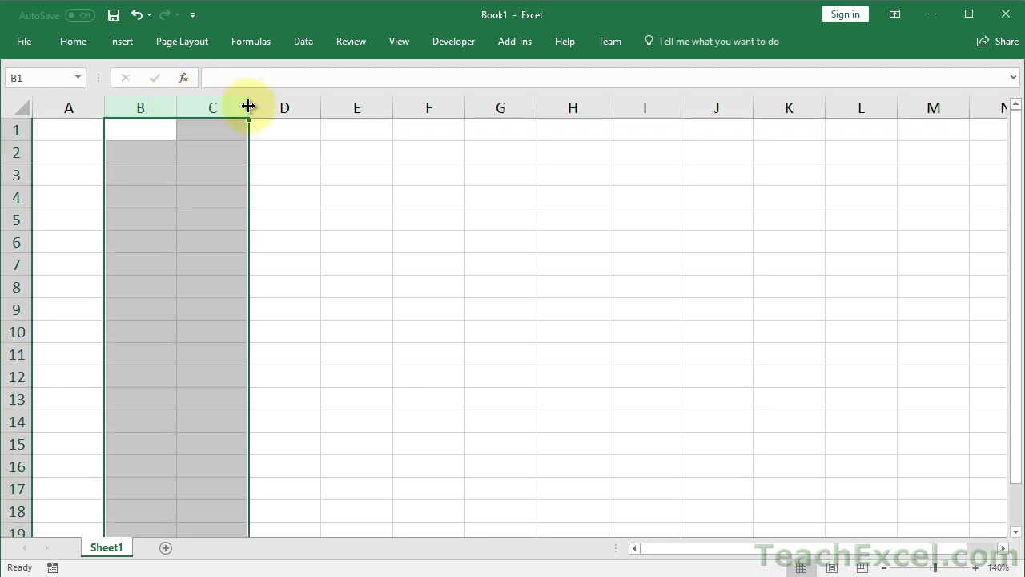
pyautogui.moveTo(248, 105); pyautogui.dragTo(206, 122)
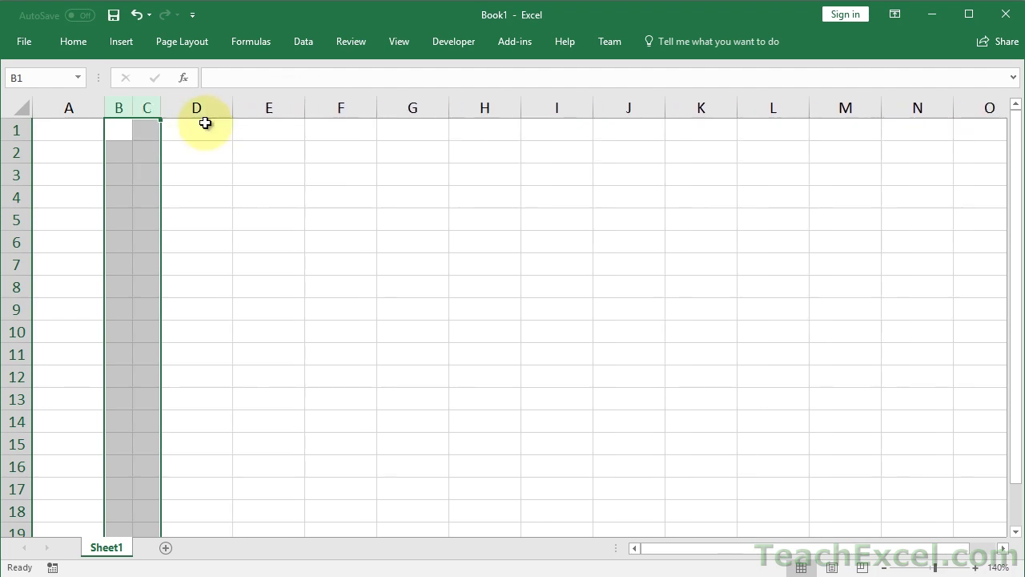
pyautogui.press('Down')
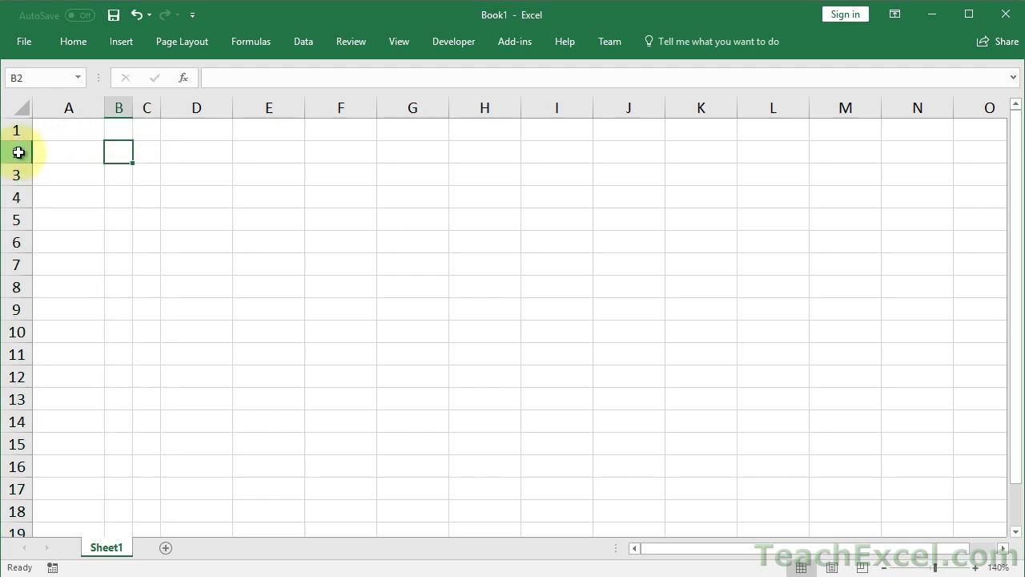
# Reduce the height of rows 2 and 3 equally so they form slim spacer rows above row 4.
pyautogui.moveTo(18, 152)
pyautogui.mouseDown()
pyautogui.moveTo(18, 186)
pyautogui.moveTo(13, 162)
pyautogui.mouseUp()
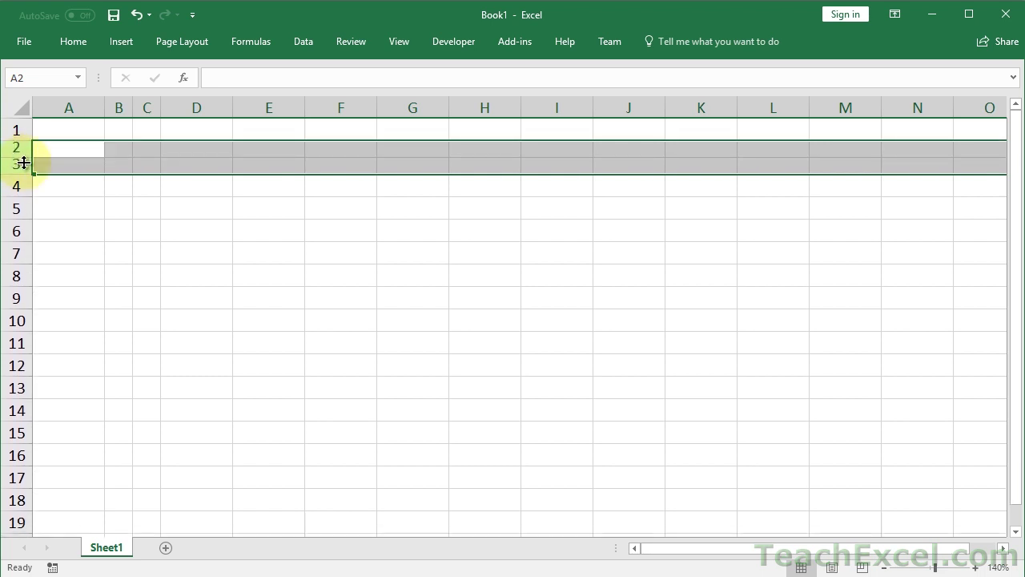
pyautogui.click(146, 150)
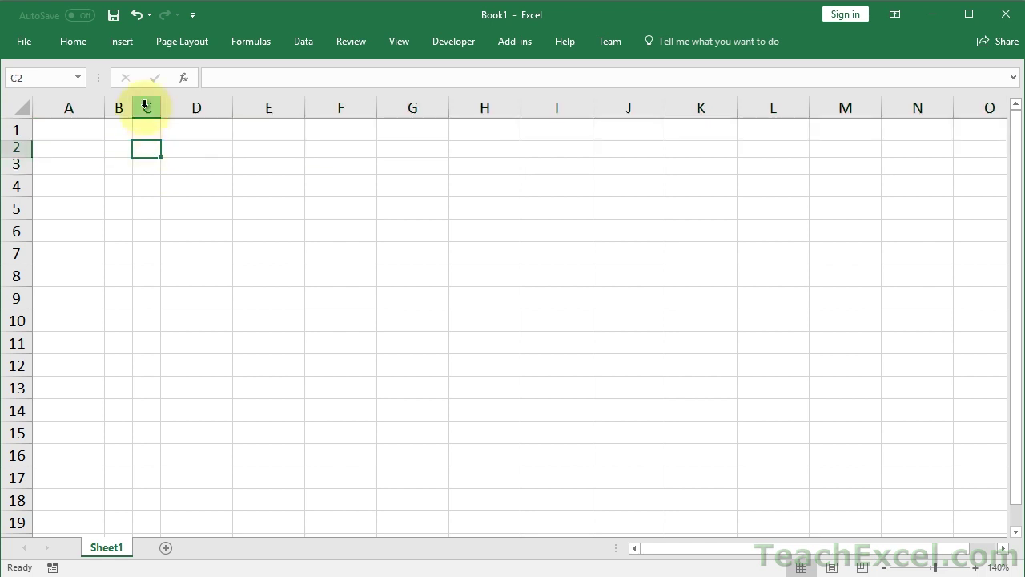
pyautogui.moveTo(145, 105); pyautogui.dragTo(119, 105)
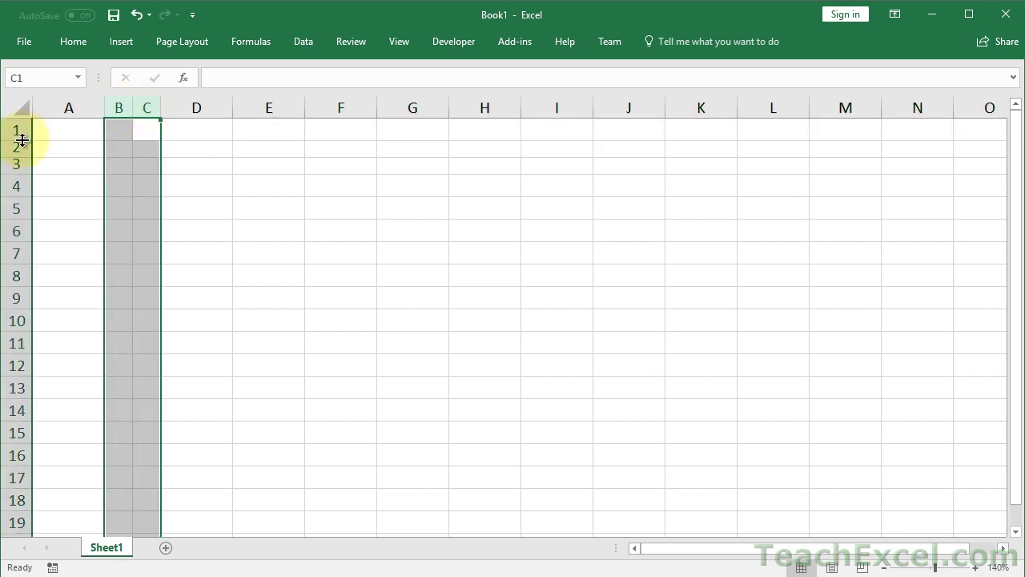
pyautogui.moveTo(14, 147); pyautogui.dragTo(18, 164)
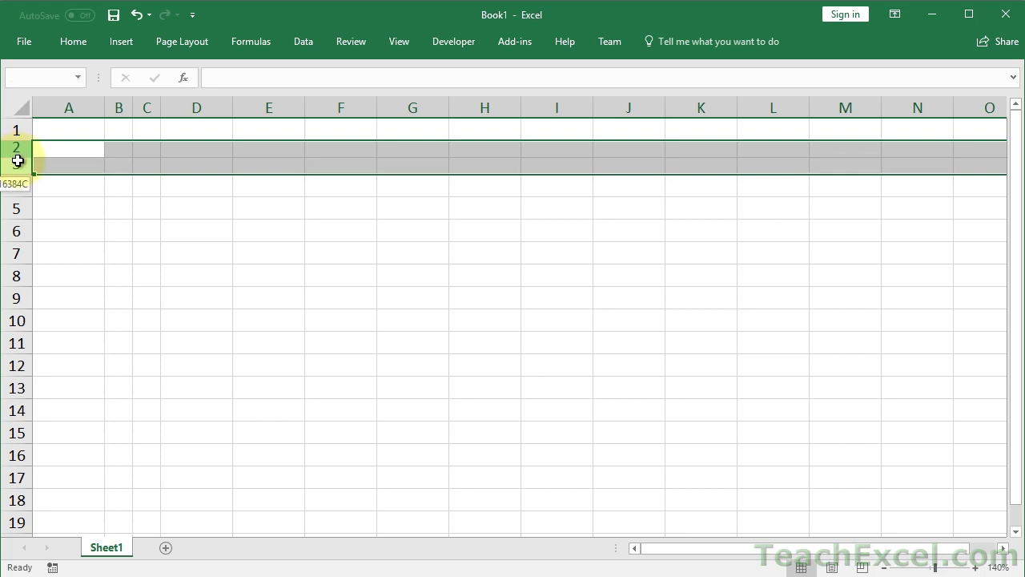
pyautogui.click(198, 186)
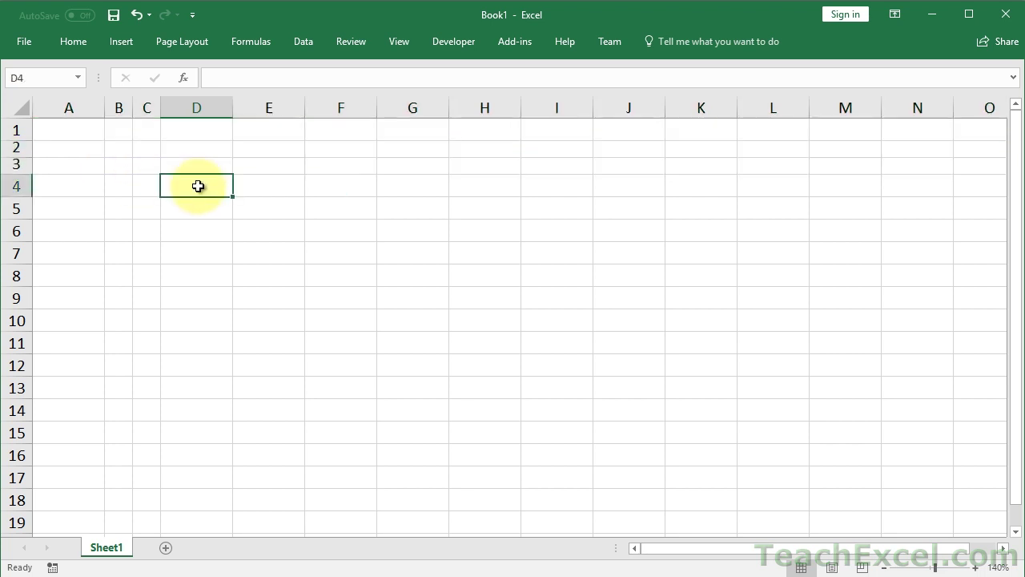
# Narrow column E into a slim spacer column between columns D and F.
pyautogui.click(190, 98)
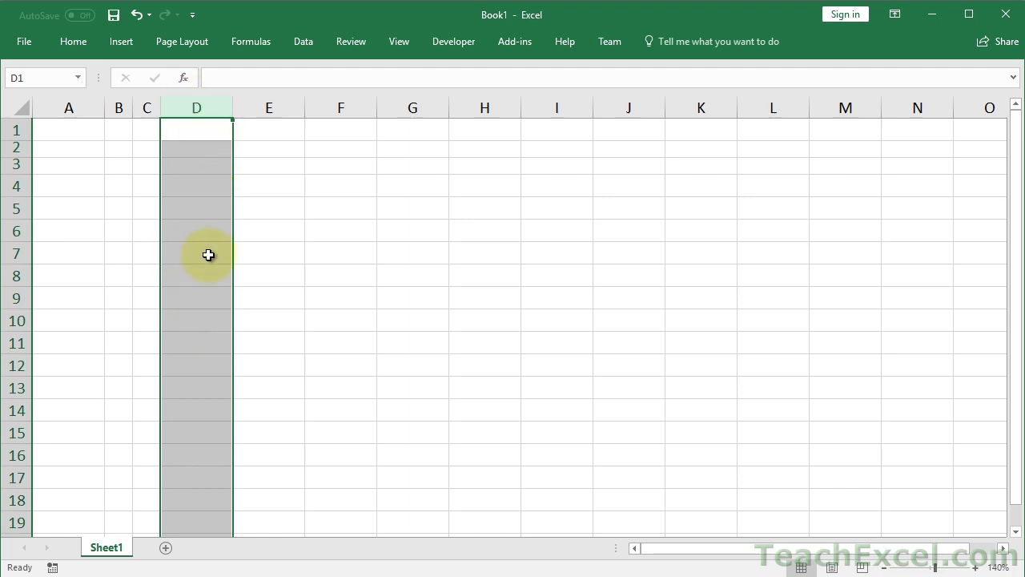
pyautogui.click(272, 102)
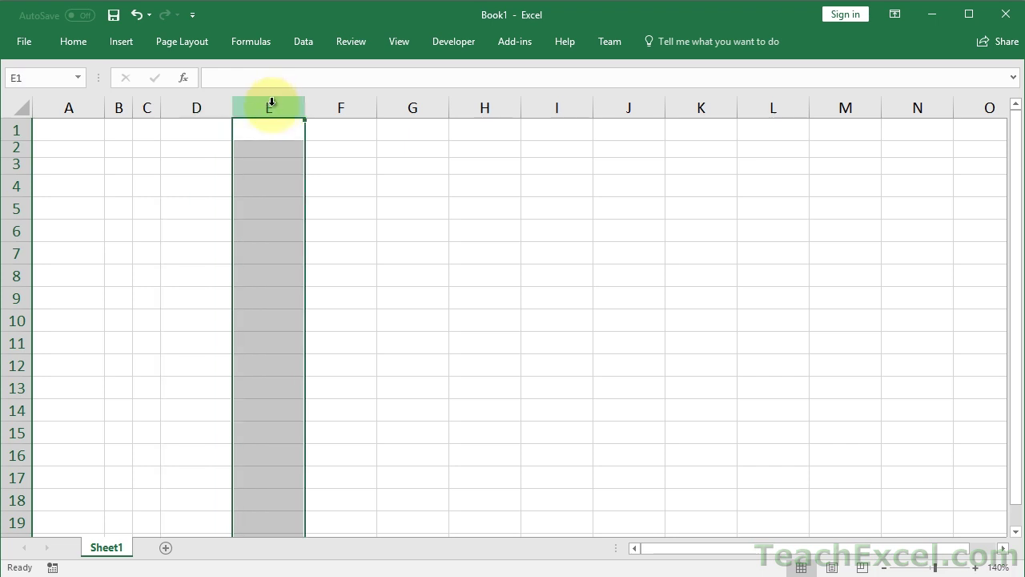
pyautogui.moveTo(305, 105); pyautogui.dragTo(260, 116)
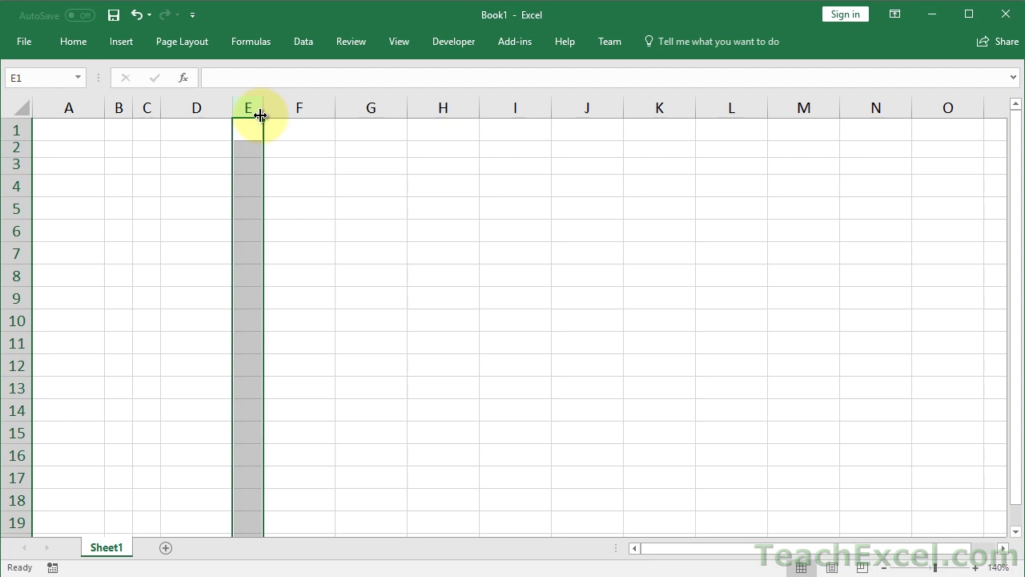
# Enter the placeholder texts Label in cell D2 and Input in cell F2.
pyautogui.click(208, 145)
pyautogui.write('Input')
pyautogui.press('Tab')
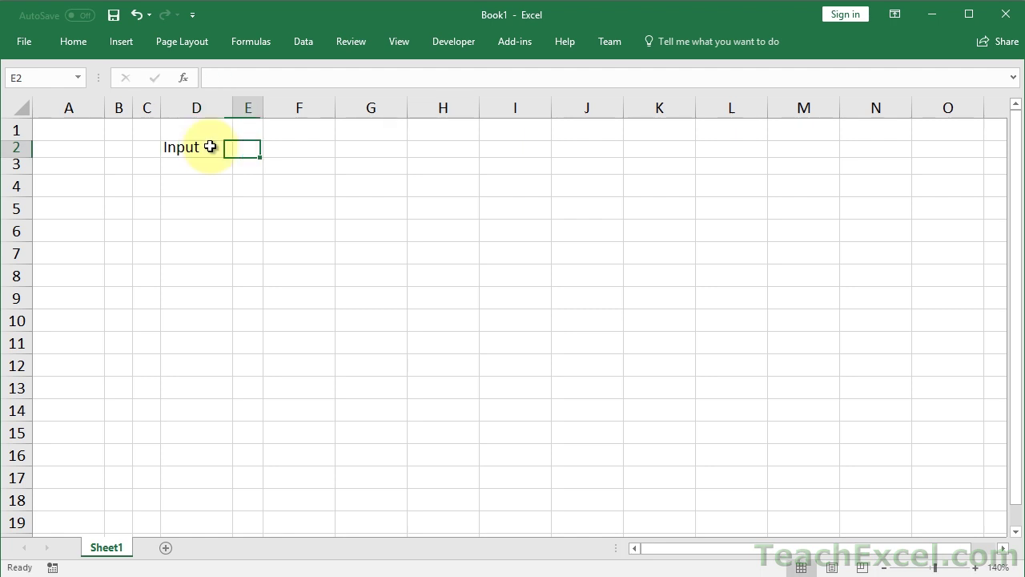
pyautogui.press('Tab')
pyautogui.click(210, 146)
pyautogui.write('Label')
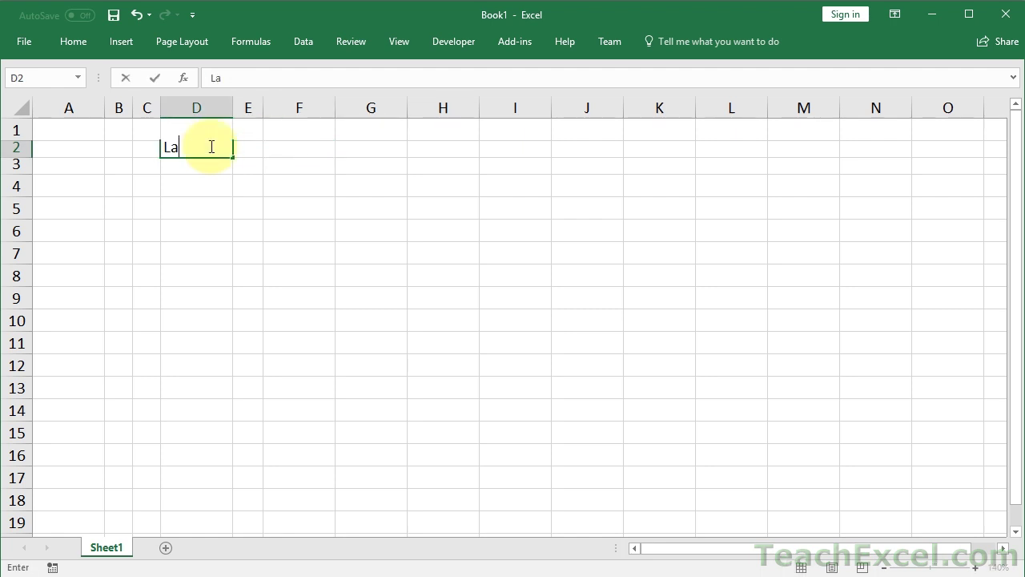
pyautogui.press('Tab')
pyautogui.press('Tab')
pyautogui.write('Input')
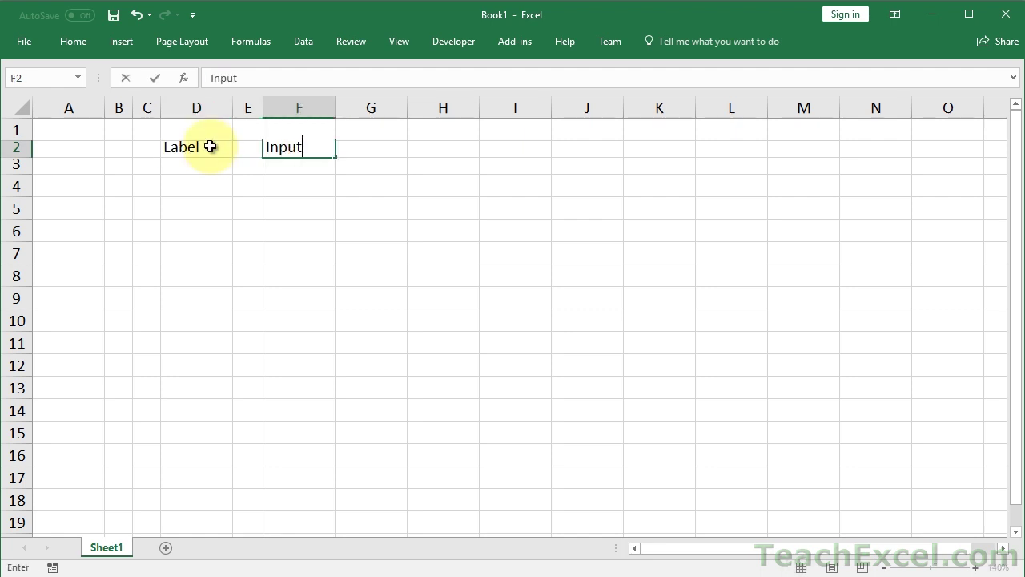
pyautogui.press('Return')
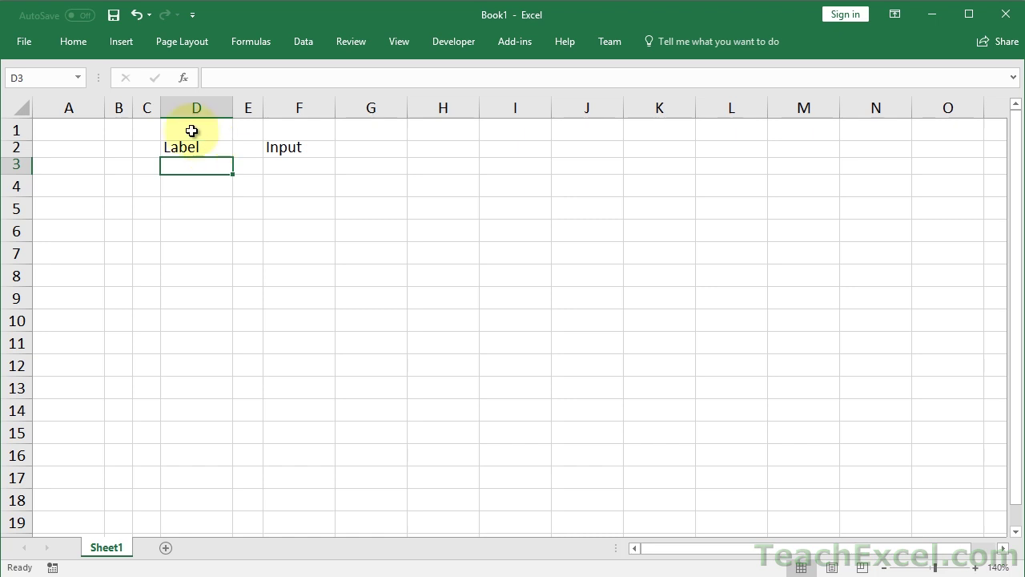
# Narrow columns H and I equally into slim border columns and reduce the width of column G.
pyautogui.click(244, 110)
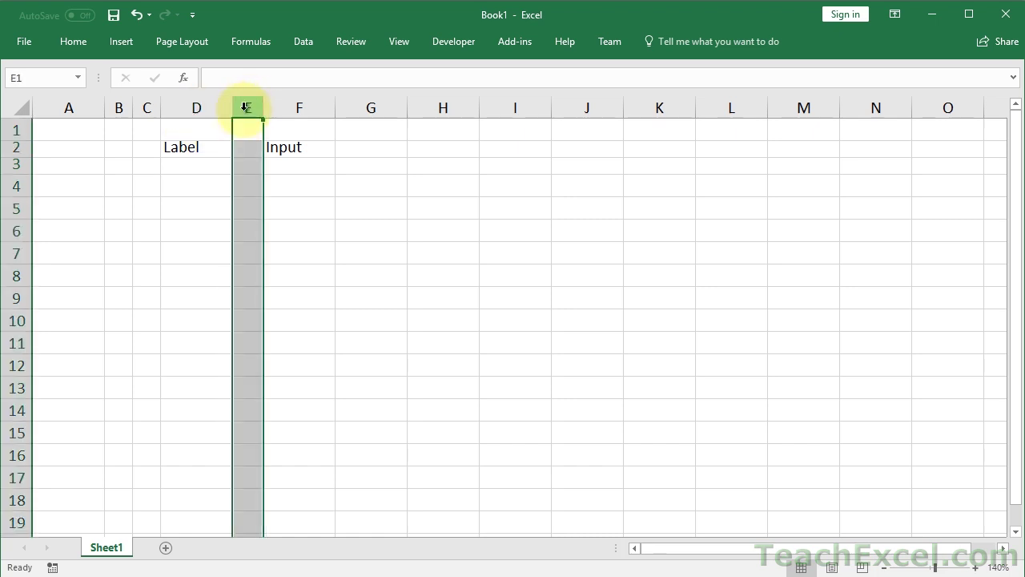
pyautogui.click(371, 105)
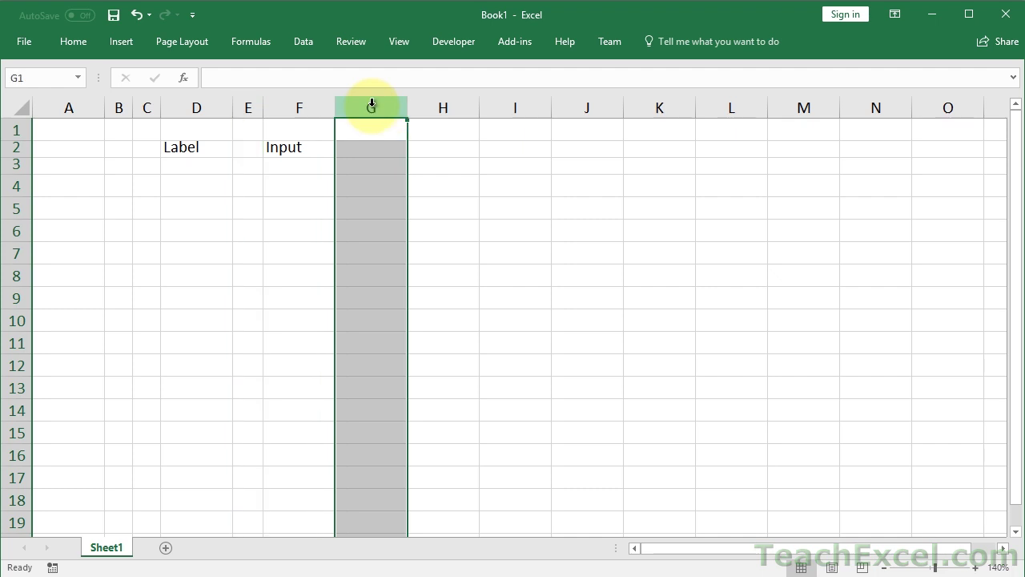
pyautogui.moveTo(441, 105); pyautogui.dragTo(500, 105)
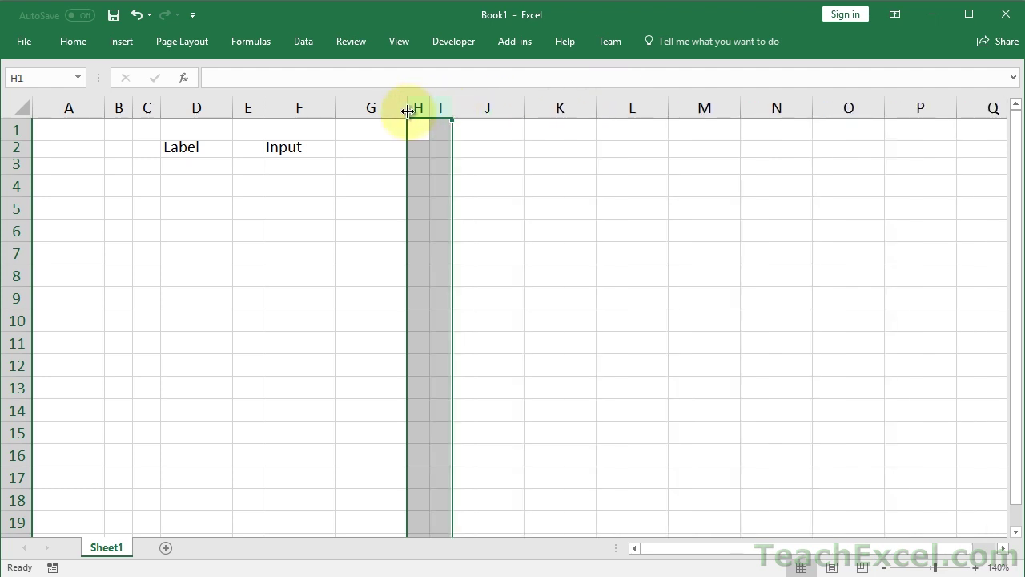
pyautogui.moveTo(407, 108); pyautogui.dragTo(382, 121)
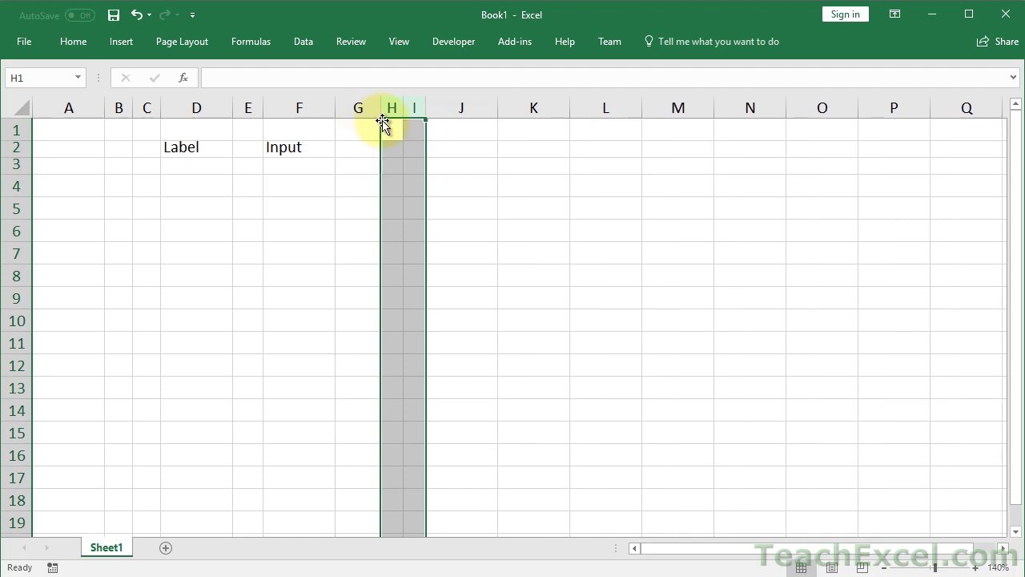
# Delete the placeholder texts from cells D2 and F2.
pyautogui.click(207, 149)
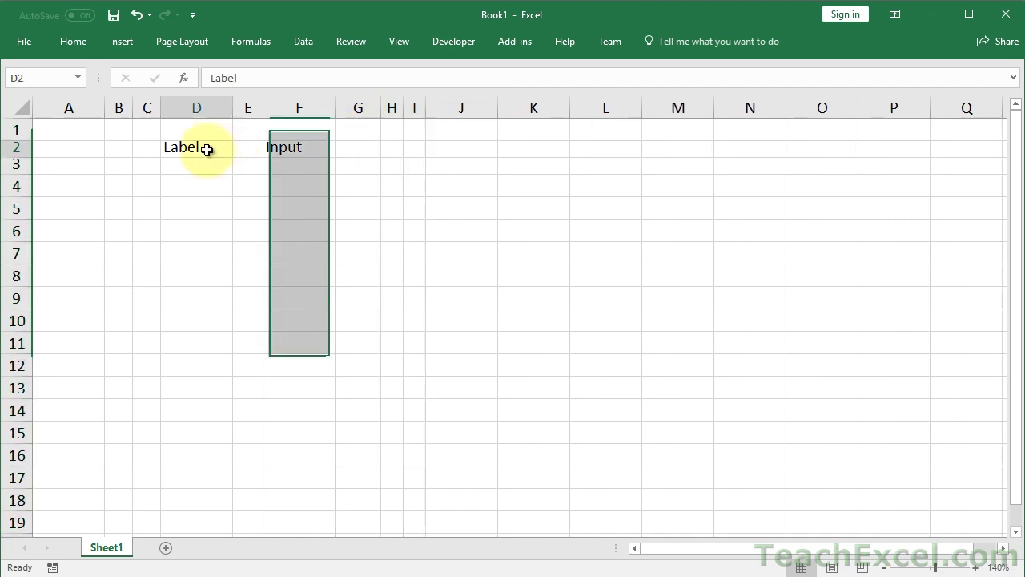
pyautogui.press('Delete')
pyautogui.press('Right')
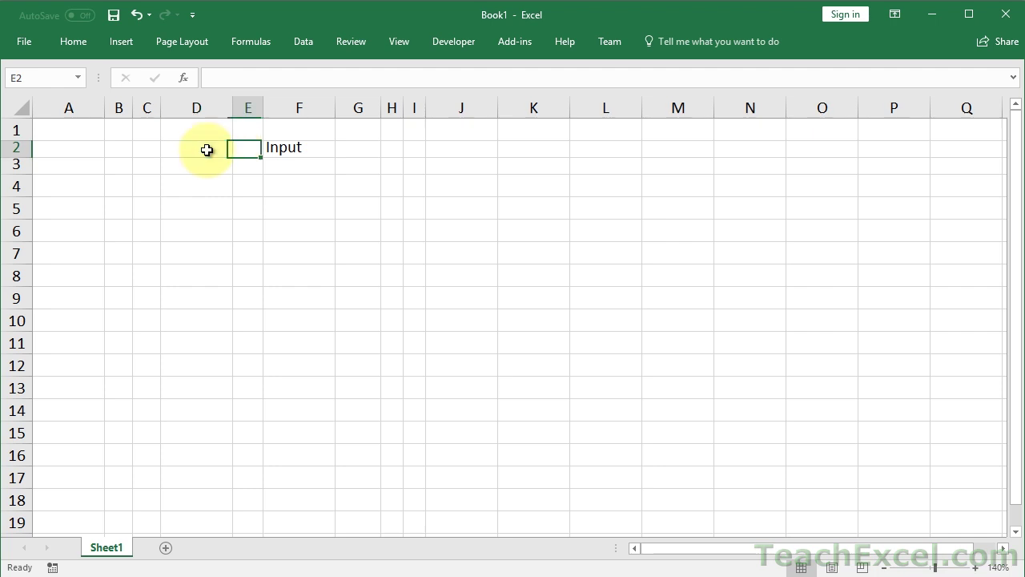
pyautogui.press('Right')
pyautogui.press('Delete')
# Enter the field labels Name in cell D4 and ID in cell D6, leaving row 5 empty between them.
pyautogui.press('Down')
pyautogui.press('Down')
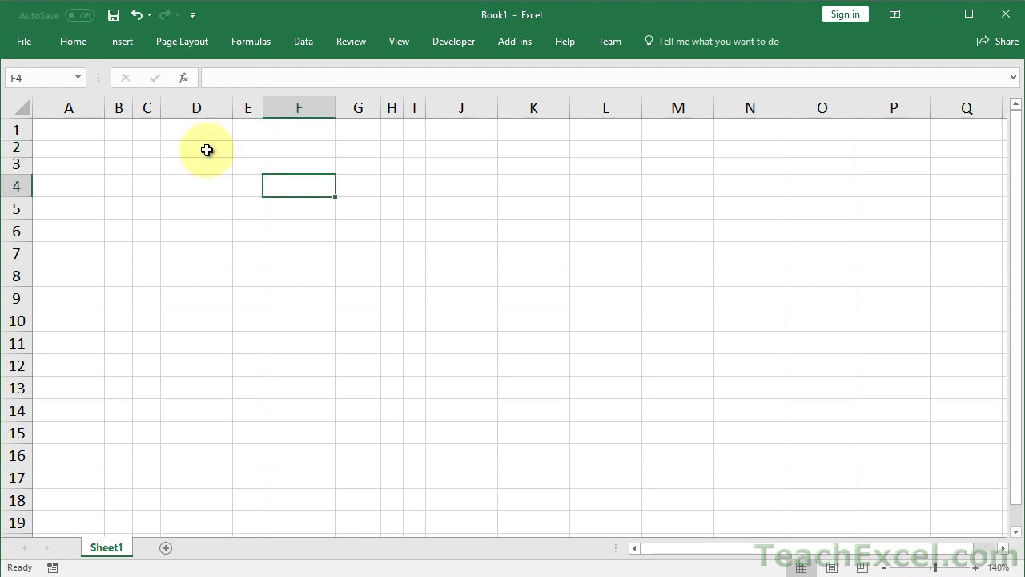
pyautogui.press('Left')
pyautogui.press('Left')
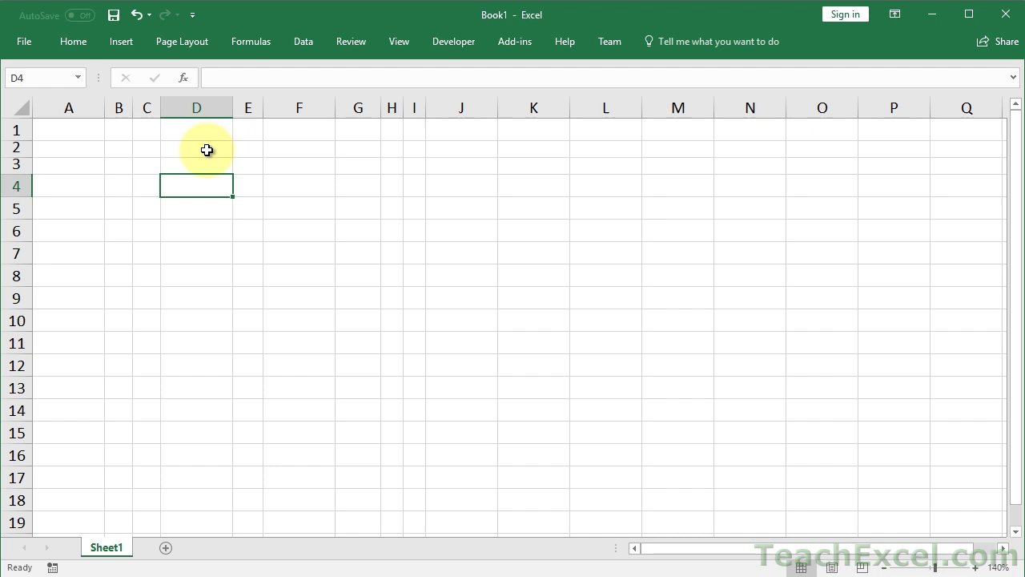
pyautogui.write('Name')
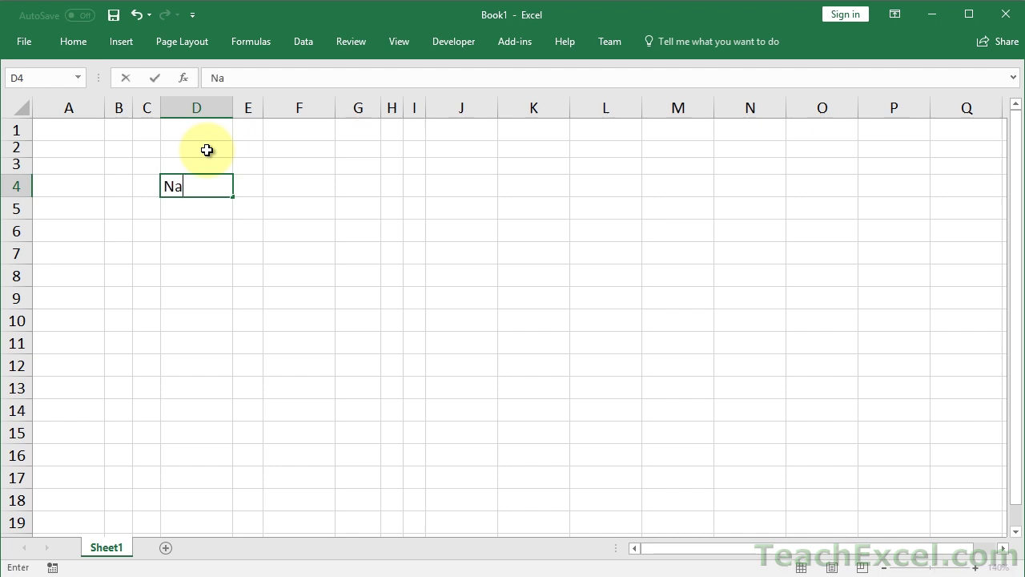
pyautogui.press('Return')
pyautogui.press('Return')
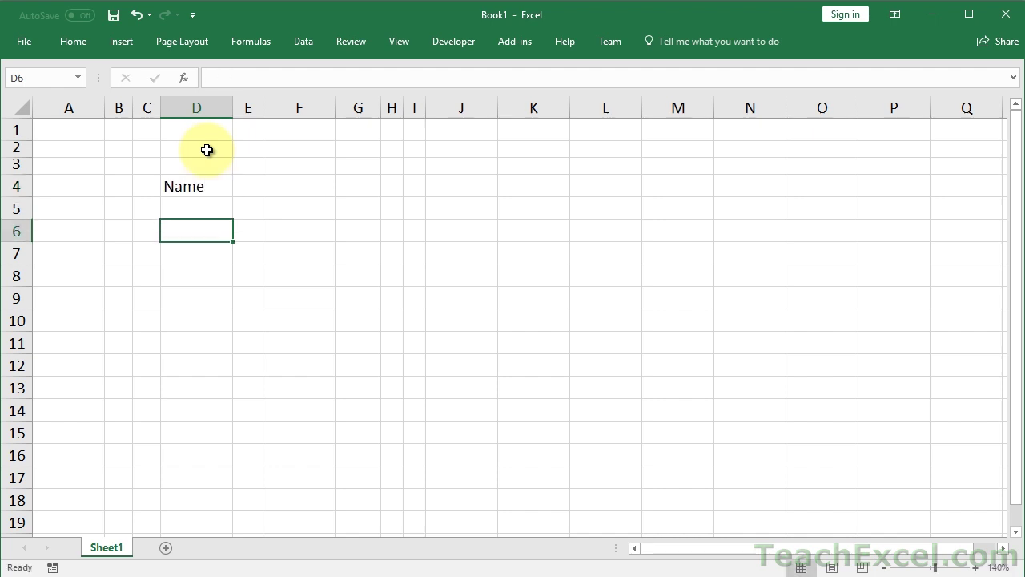
pyautogui.moveTo(185, 209); pyautogui.dragTo(302, 201)
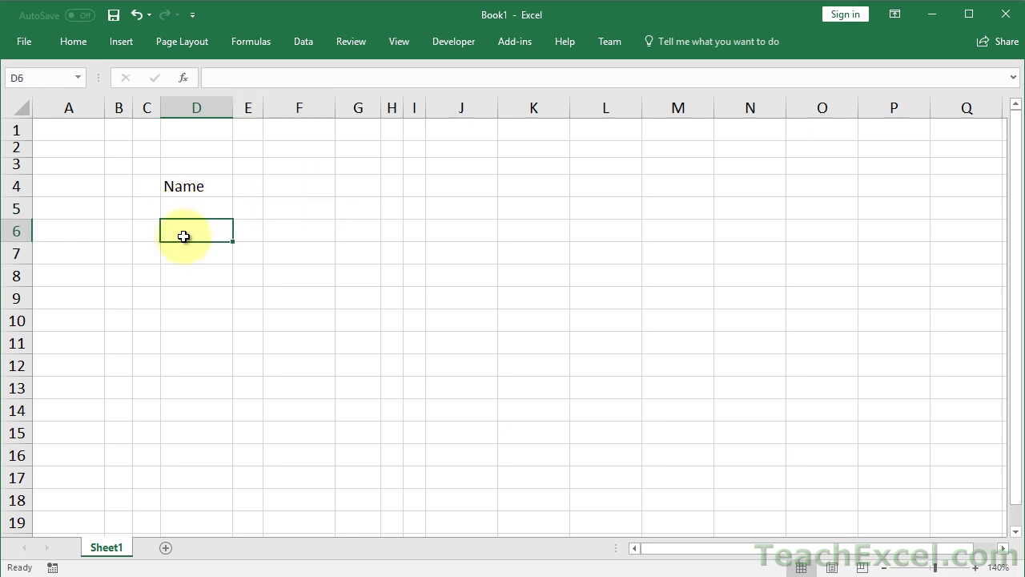
pyautogui.write('ID')
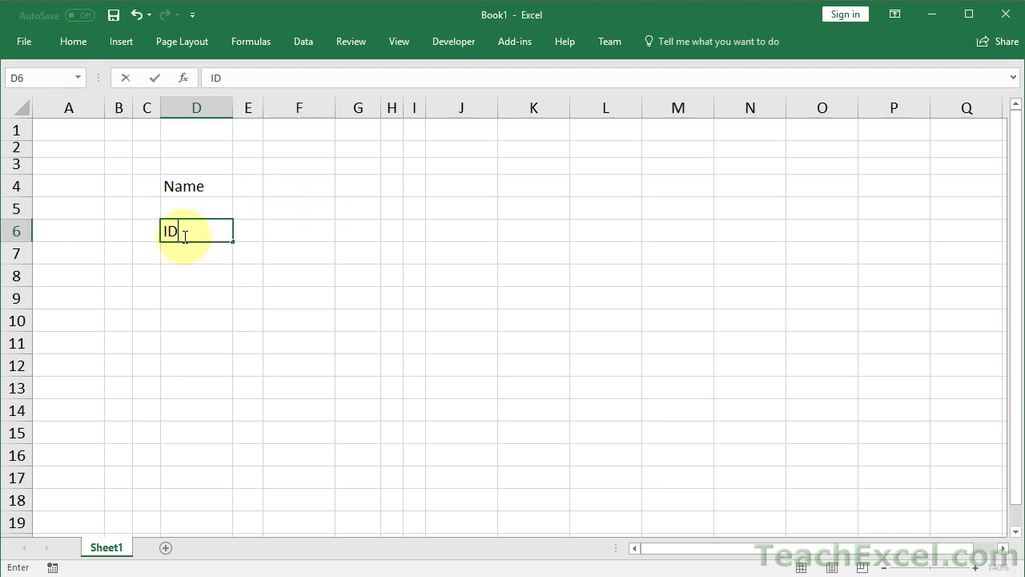
pyautogui.press('Return')
pyautogui.click(183, 206)
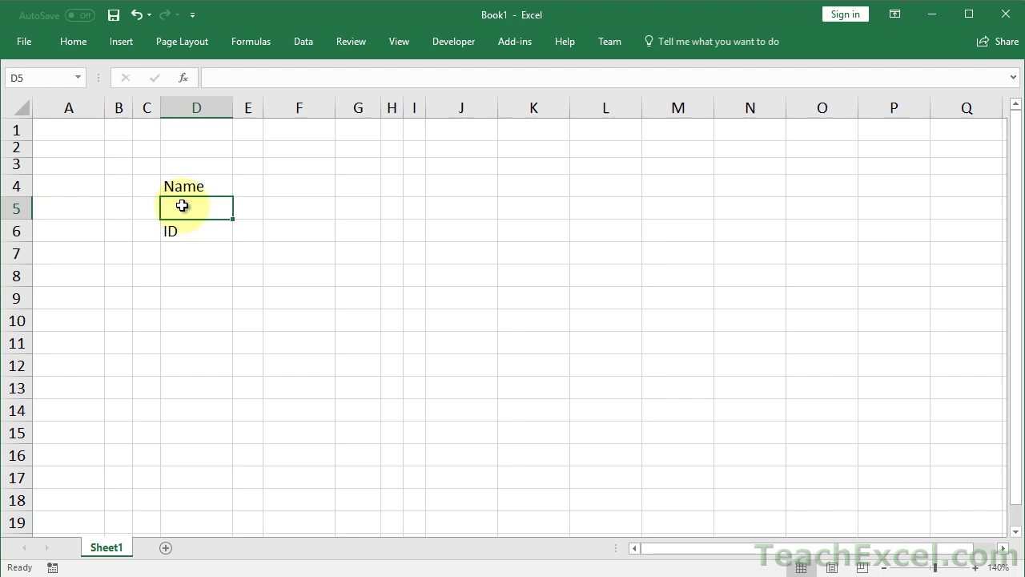
pyautogui.click(177, 227)
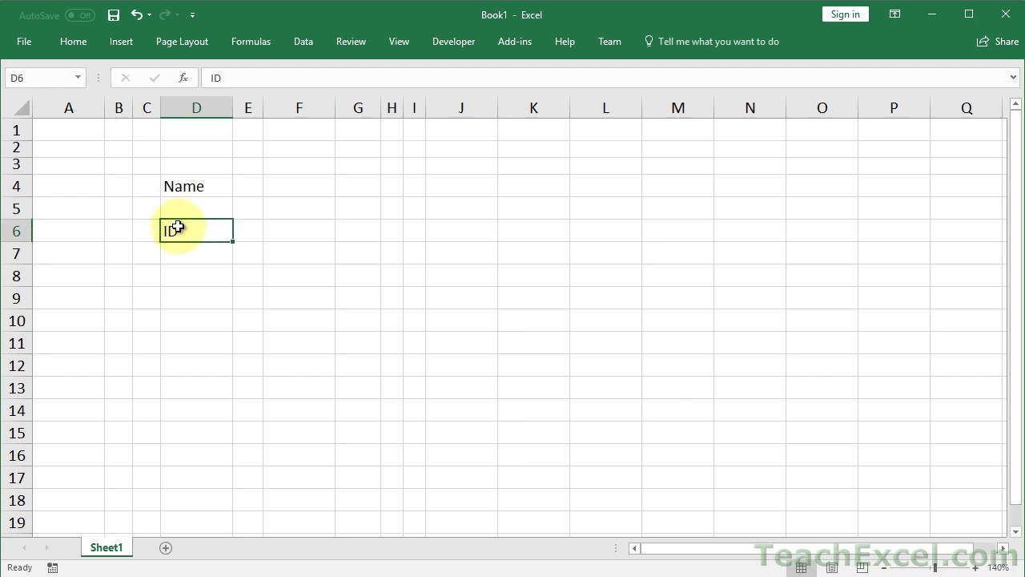
# Enter the field labels Start Date in cell D8 and Department in cell D10, leaving row 9 empty between them.
pyautogui.click(201, 276)
pyautogui.write('Start Date')
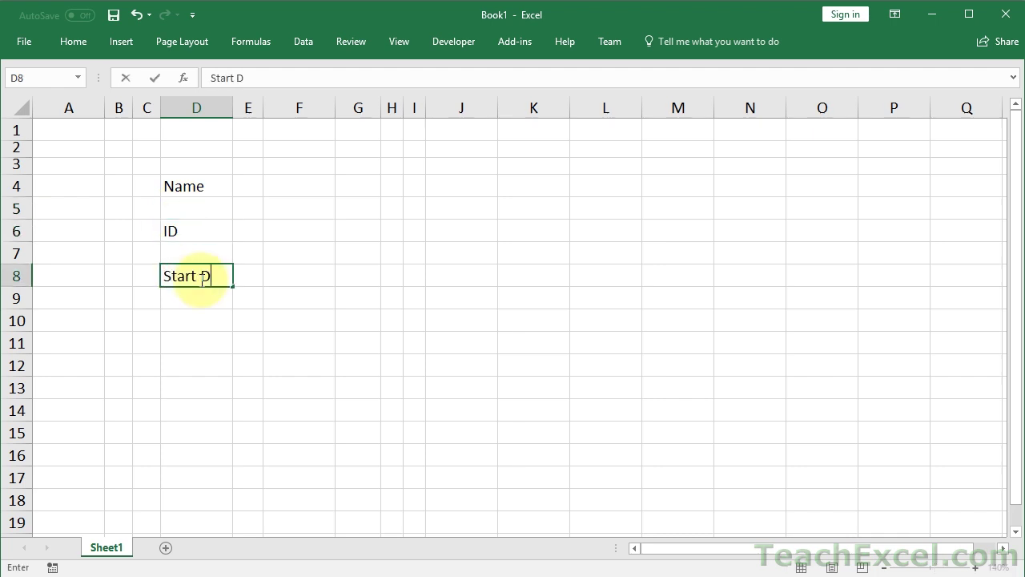
pyautogui.press('Return')
pyautogui.press('Return')
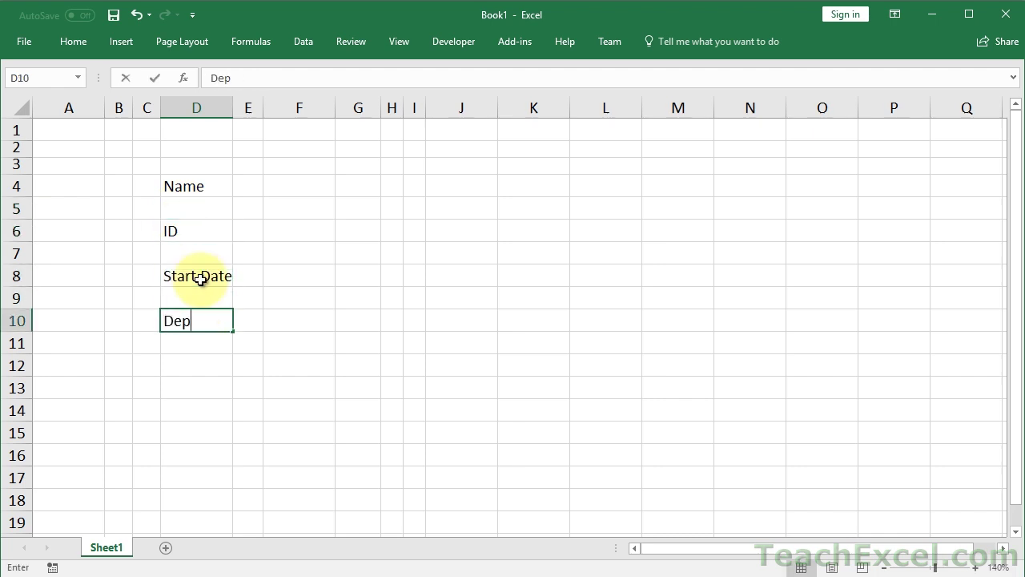
pyautogui.write('artment')
pyautogui.press('Return')
pyautogui.press('Return')
# Enter the field labels Sector in cell D12 and Phone in cell D14, leaving row 13 empty between them.
pyautogui.write('Sector')
pyautogui.press('Return')
pyautogui.press('Return')
pyautogui.write('P')
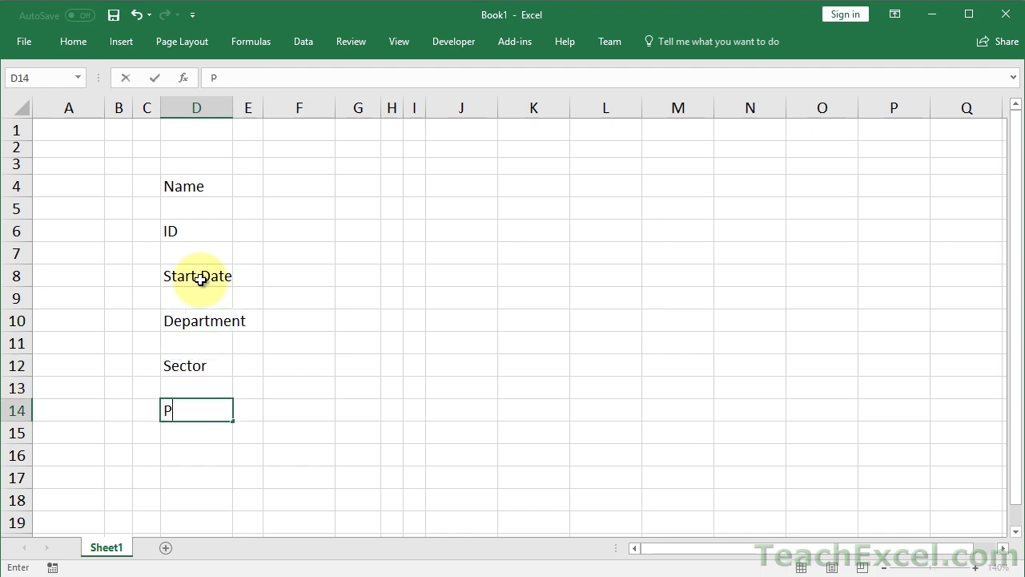
pyautogui.write('hone')
pyautogui.press('Tab')
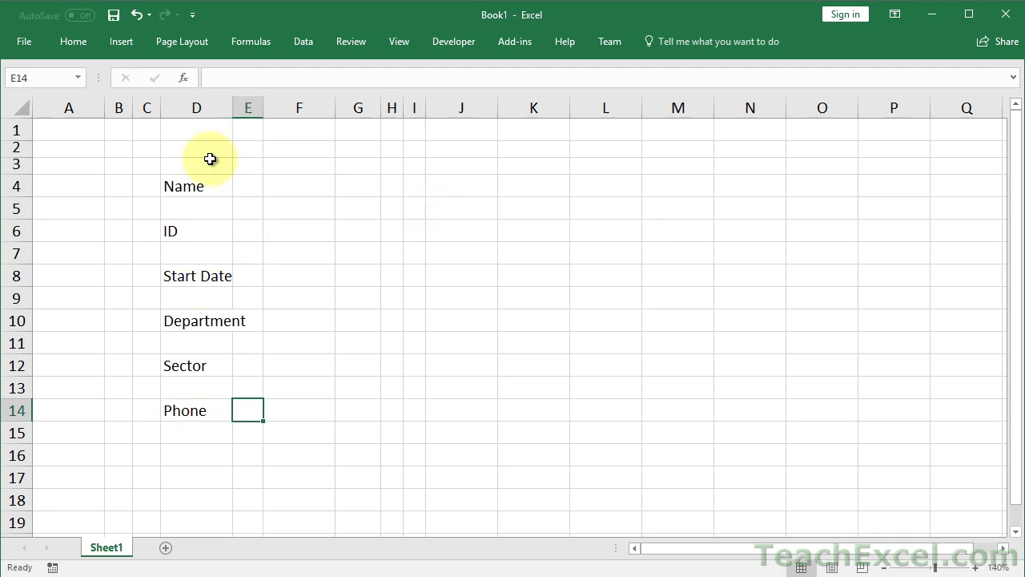
# Widen column D to fit its longest label and make all six field labels from D4 to D14 bold.
pyautogui.moveTo(231, 110); pyautogui.dragTo(262, 110)
pyautogui.click(185, 186)
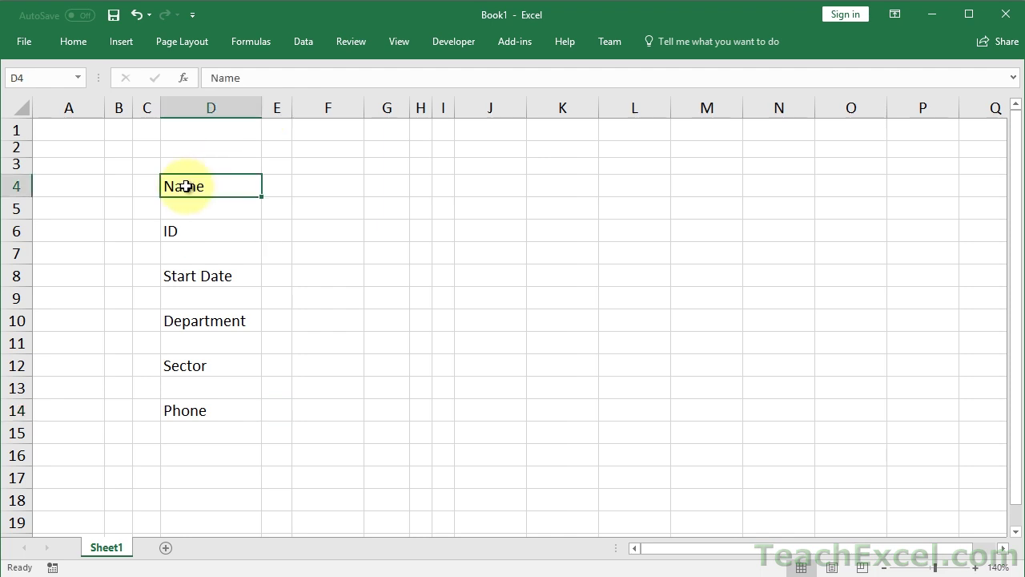
pyautogui.keyDown('ctrl'); pyautogui.click(184, 231); pyautogui.keyUp('ctrl')
pyautogui.keyDown('ctrl'); pyautogui.click(190, 272); pyautogui.keyUp('ctrl')
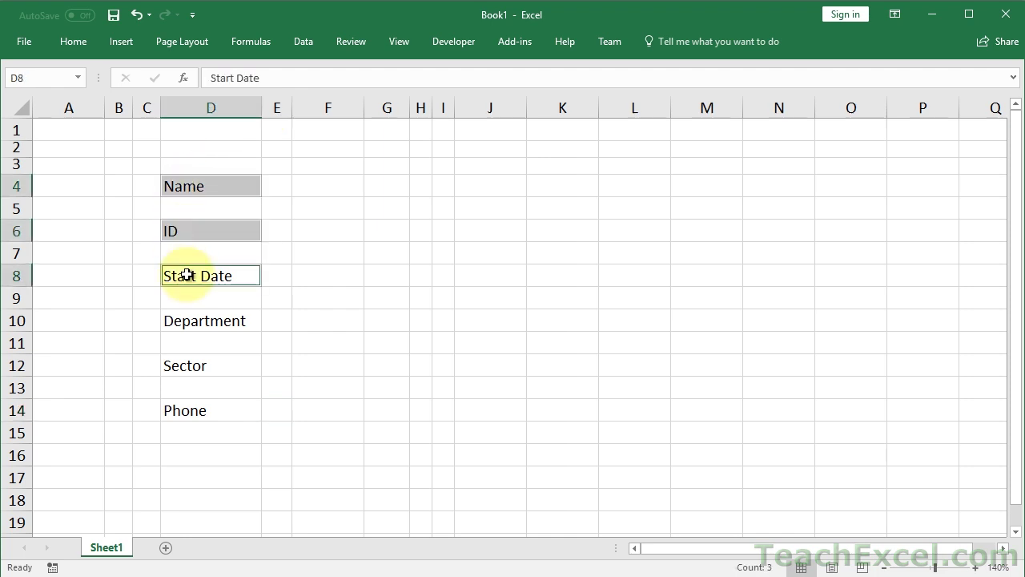
pyautogui.keyDown('ctrl'); pyautogui.click(187, 319); pyautogui.keyUp('ctrl')
pyautogui.keyDown('ctrl'); pyautogui.click(192, 362); pyautogui.keyUp('ctrl')
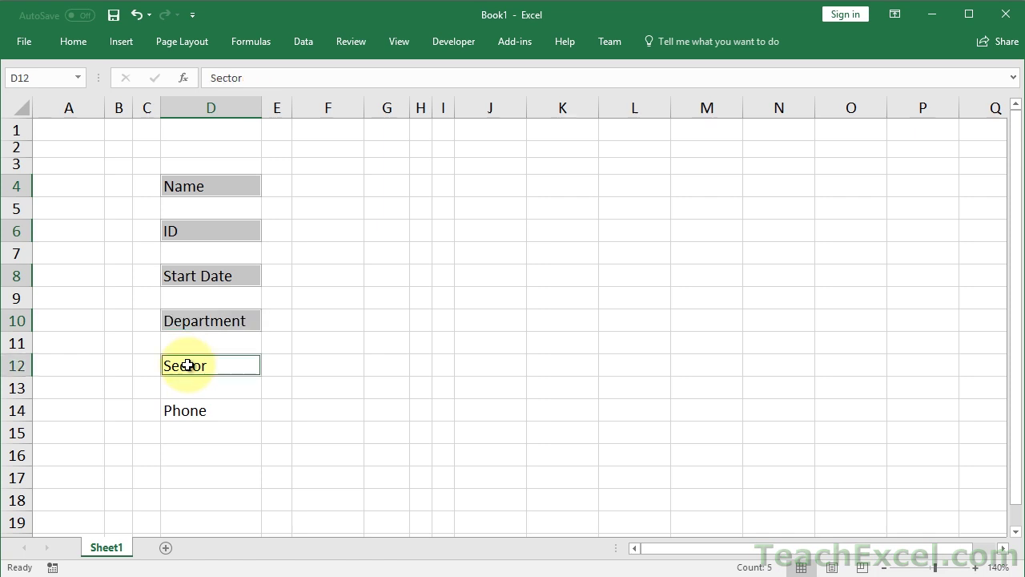
pyautogui.keyDown('ctrl'); pyautogui.click(192, 411); pyautogui.keyUp('ctrl')
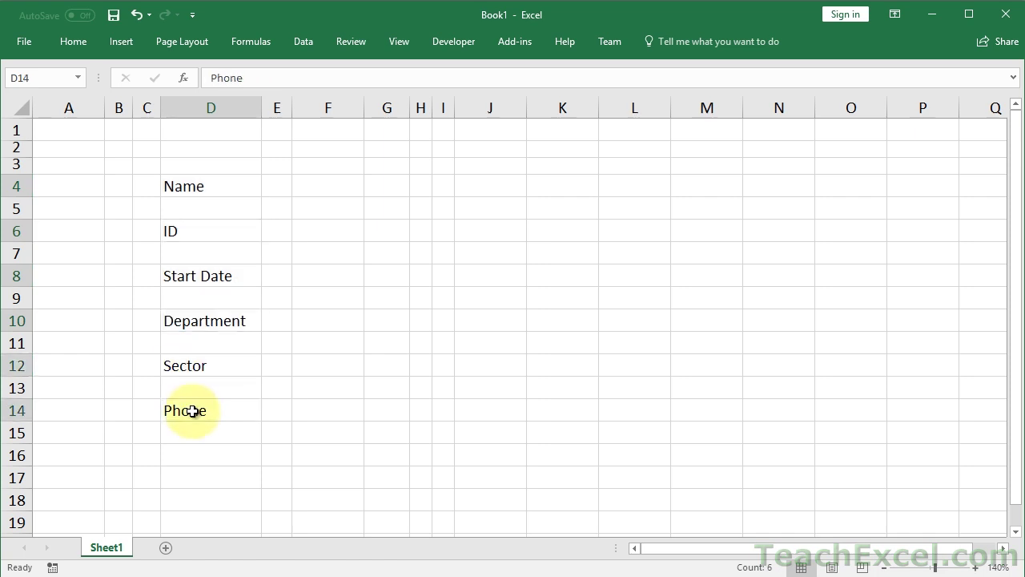
pyautogui.hotkey('ctrl', 'b')
pyautogui.click(215, 438)
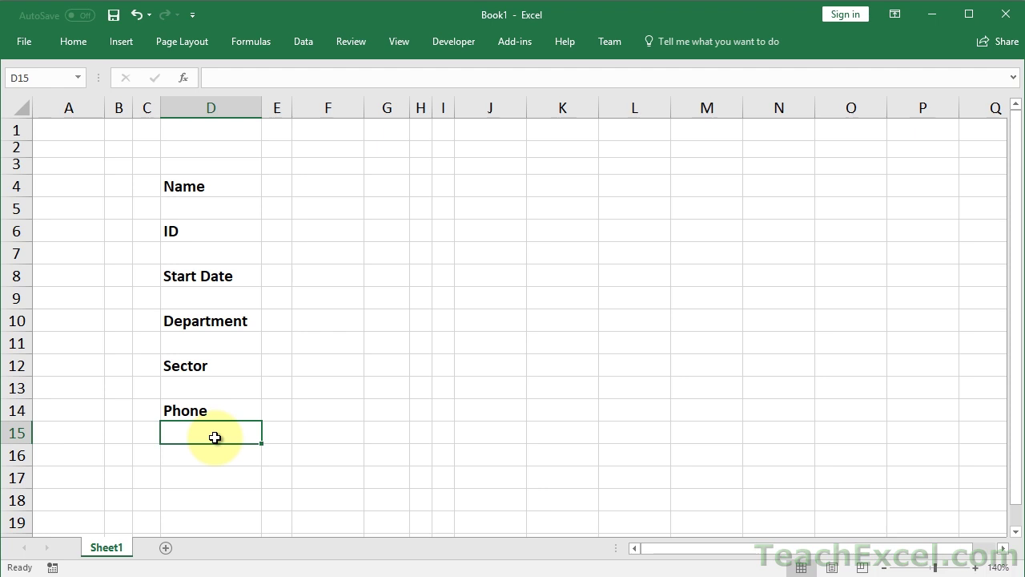
# Draw a rounded rectangle about 1.18 by 0.23 inches below the Phone label across columns D to F and label it Submit.
pyautogui.click(121, 44)
pyautogui.click(179, 95)
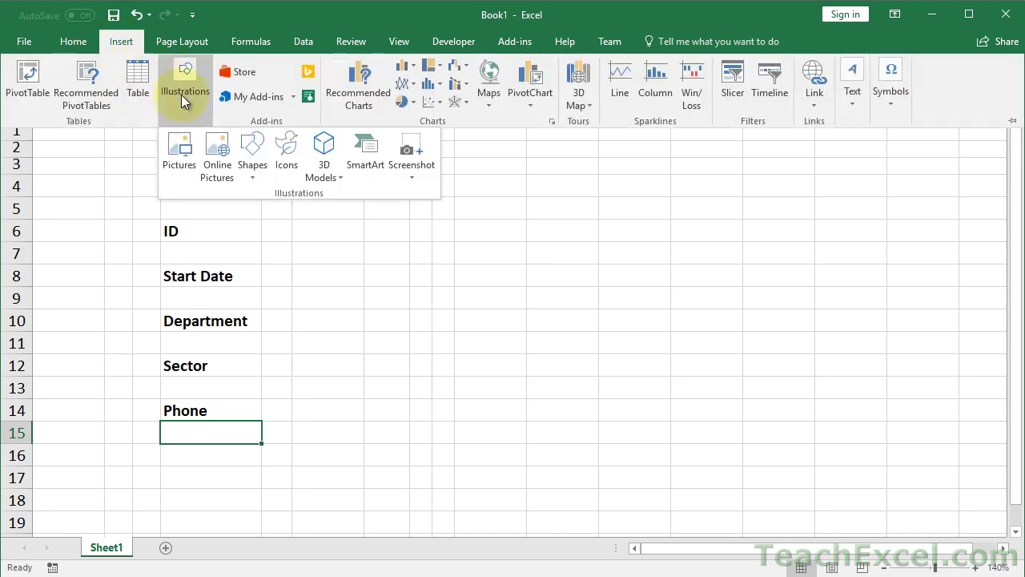
pyautogui.click(244, 160)
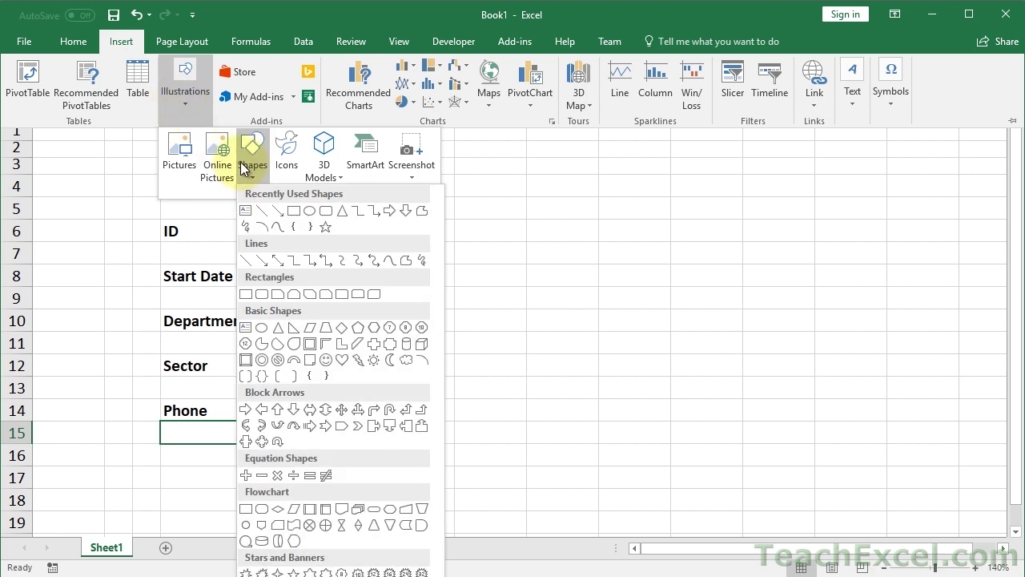
pyautogui.click(325, 212)
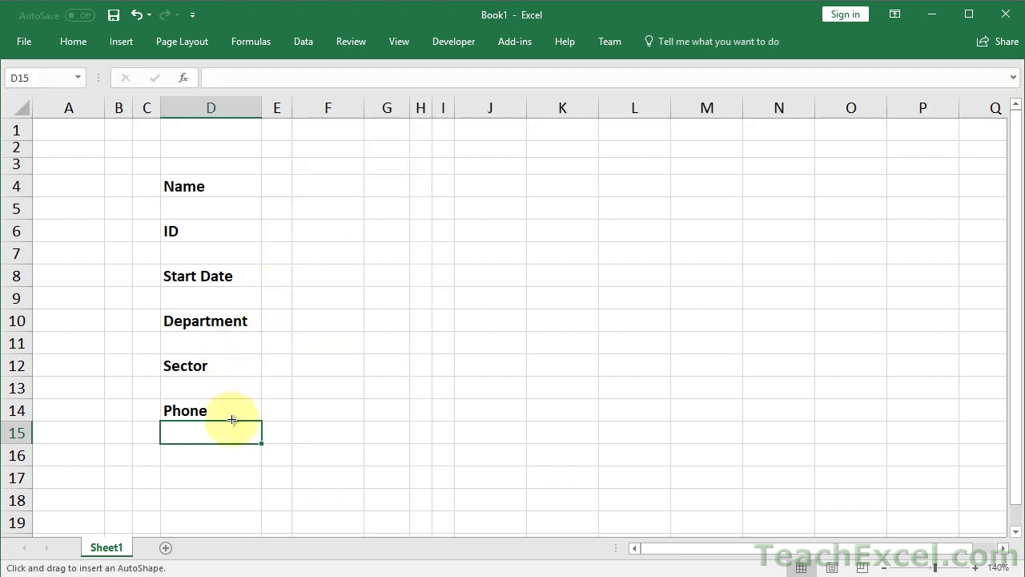
pyautogui.moveTo(222, 433); pyautogui.dragTo(350, 459)
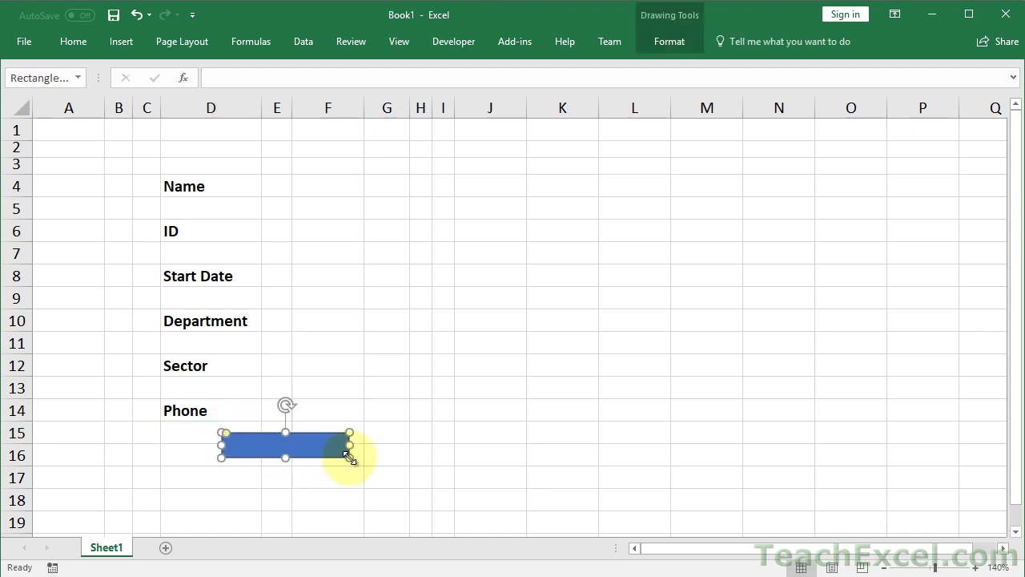
pyautogui.write('Submit')
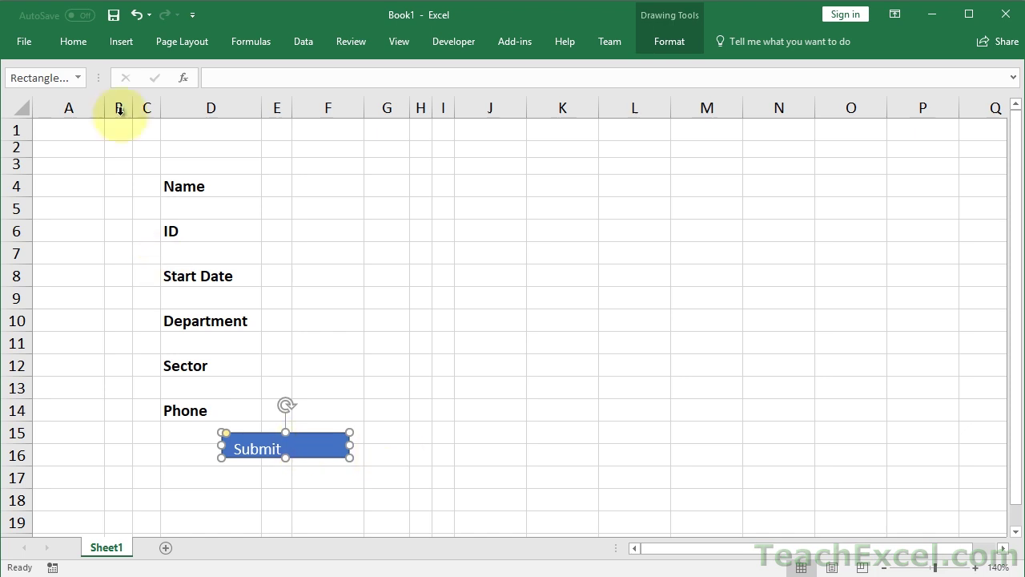
# Center the Submit text horizontally and vertically inside its shape and make it bold.
pyautogui.click(73, 42)
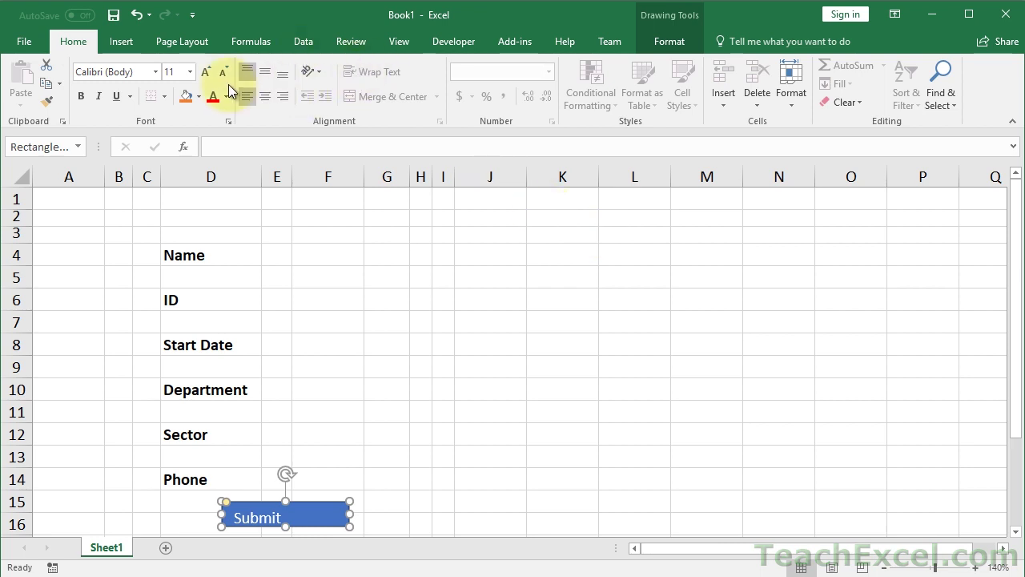
pyautogui.click(269, 97)
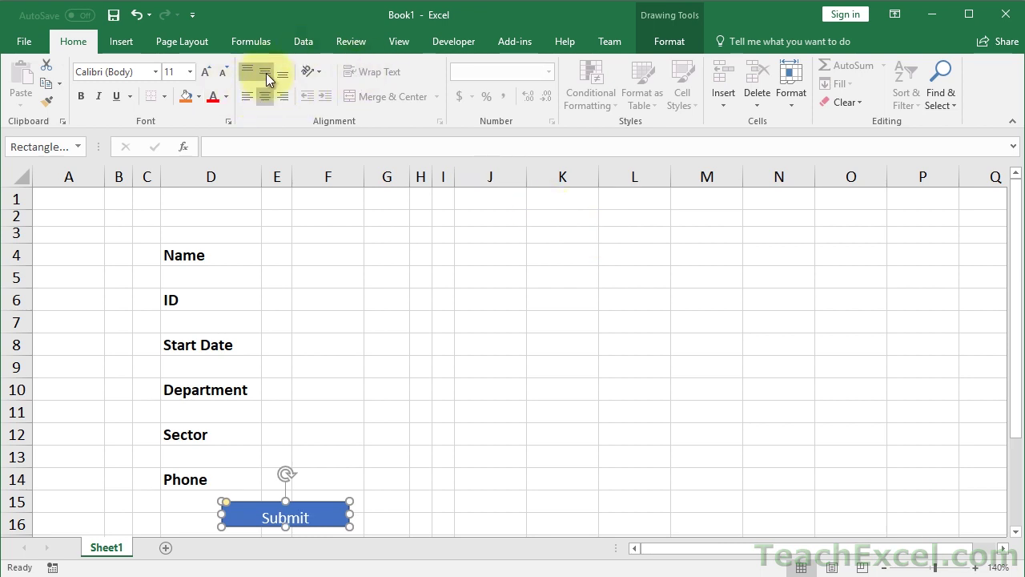
pyautogui.click(265, 72)
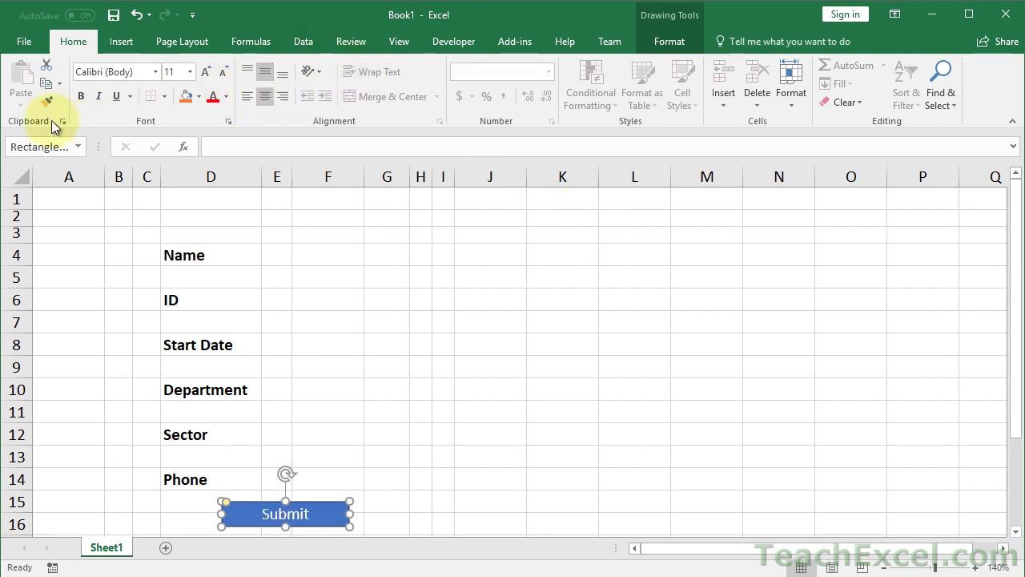
pyautogui.click(81, 97)
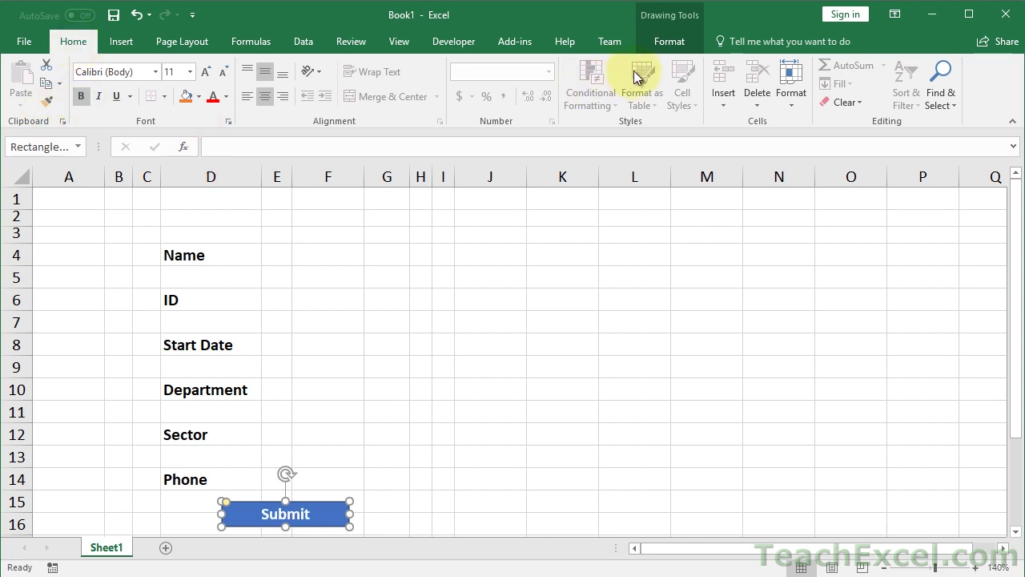
pyautogui.click(669, 41)
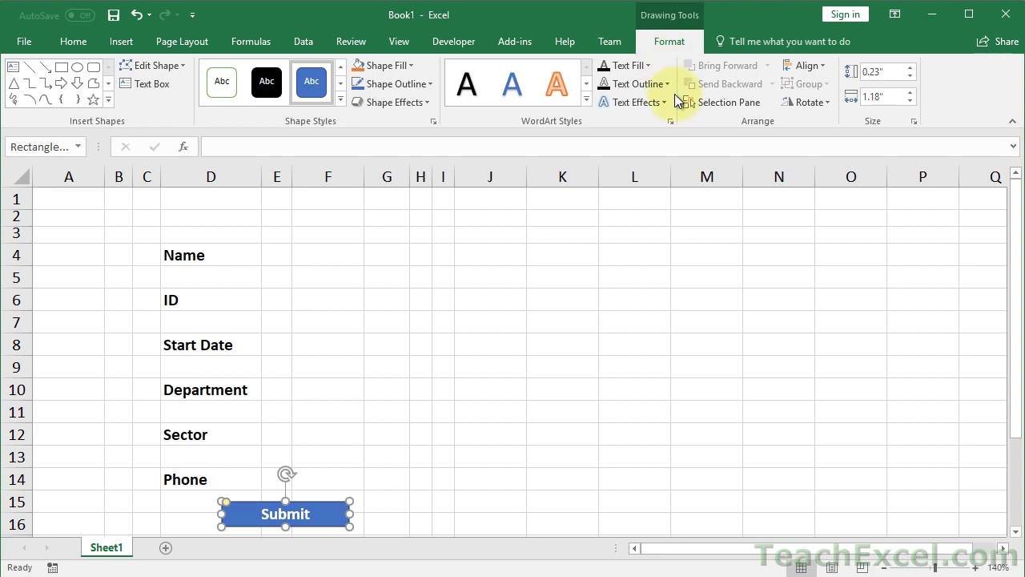
pyautogui.click(340, 100)
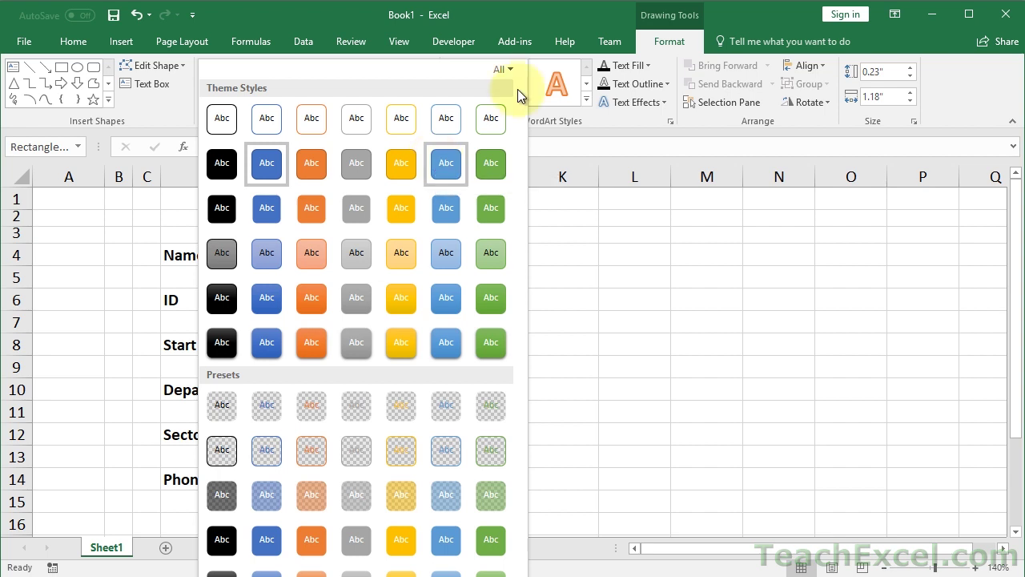
pyautogui.click(560, 12)
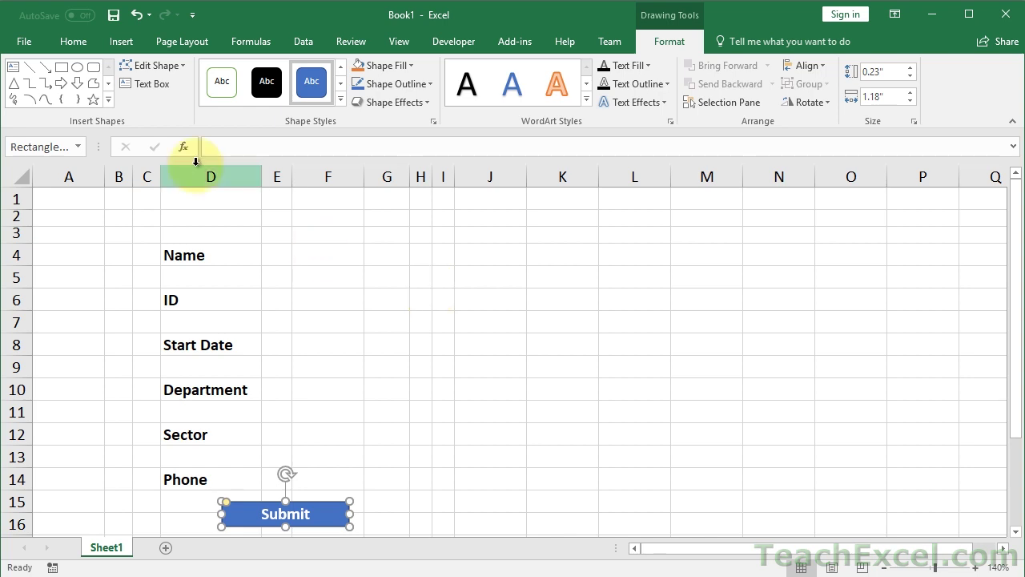
# Zoom the sheet out to 110% and select the whole form area B2:I17.
pyautogui.click(1015, 534)
pyautogui.click(308, 342)
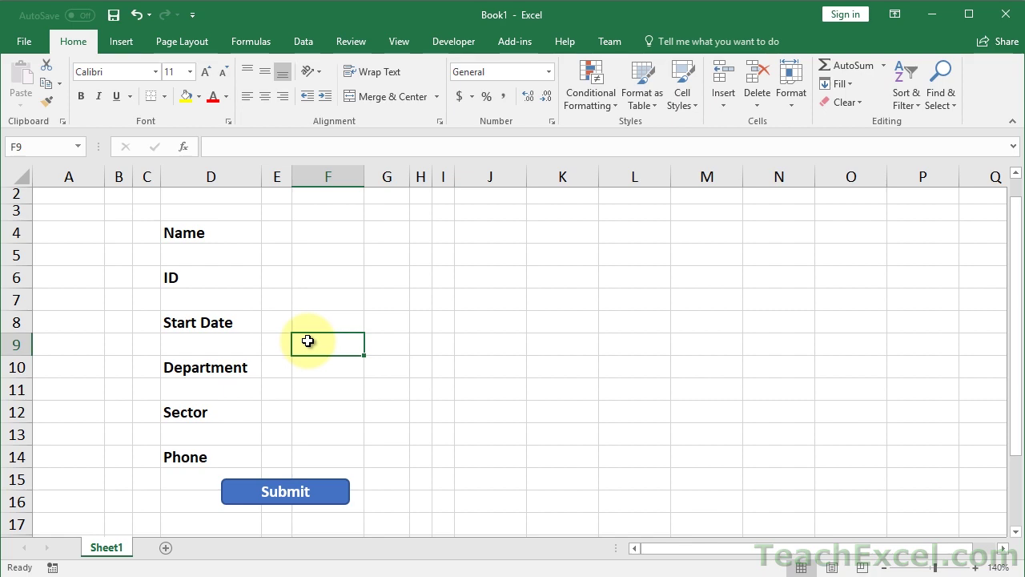
pyautogui.click(888, 568)
pyautogui.click(887, 568)
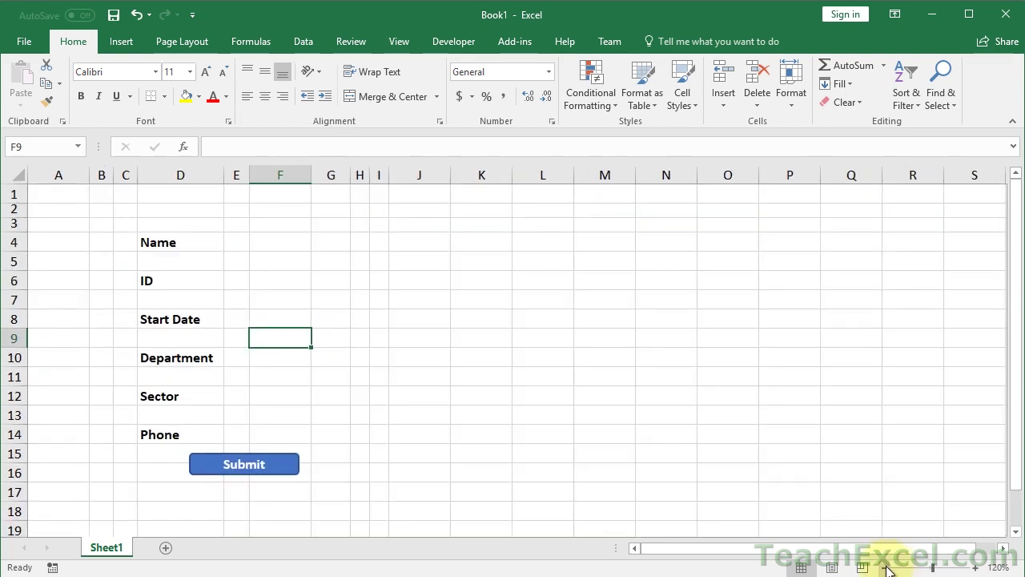
pyautogui.click(888, 568)
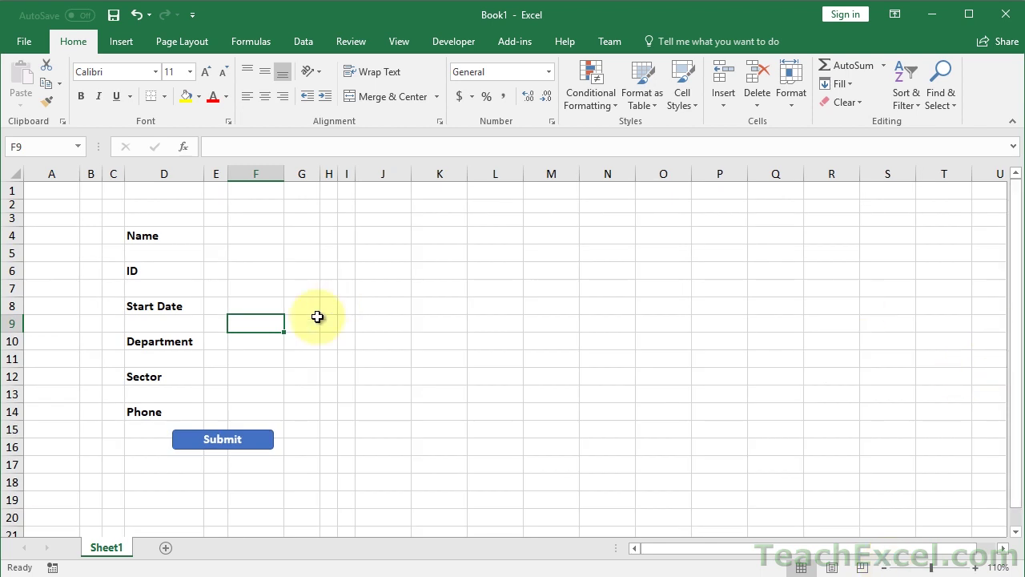
pyautogui.click(96, 206)
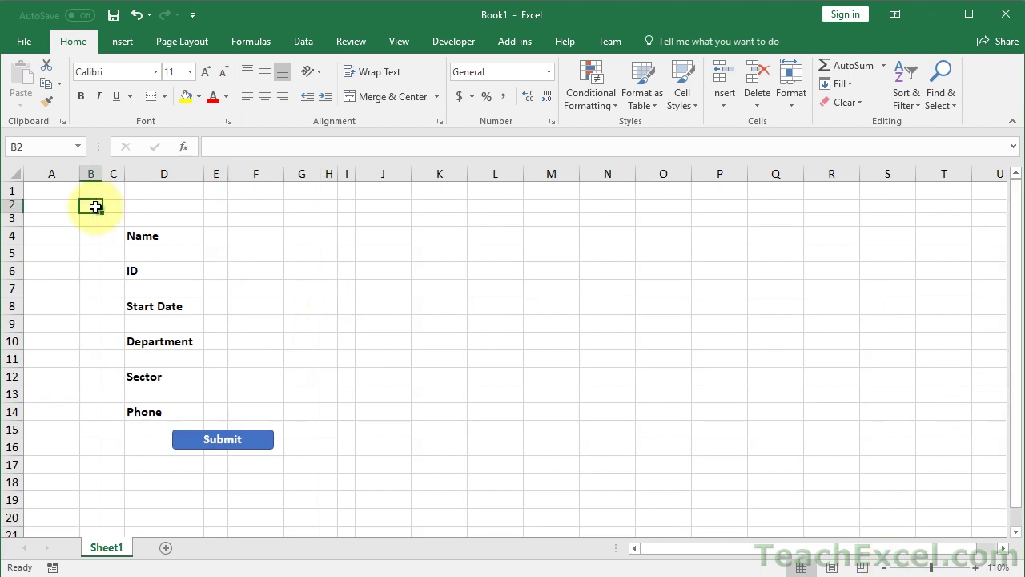
pyautogui.moveTo(95, 207); pyautogui.dragTo(350, 473)
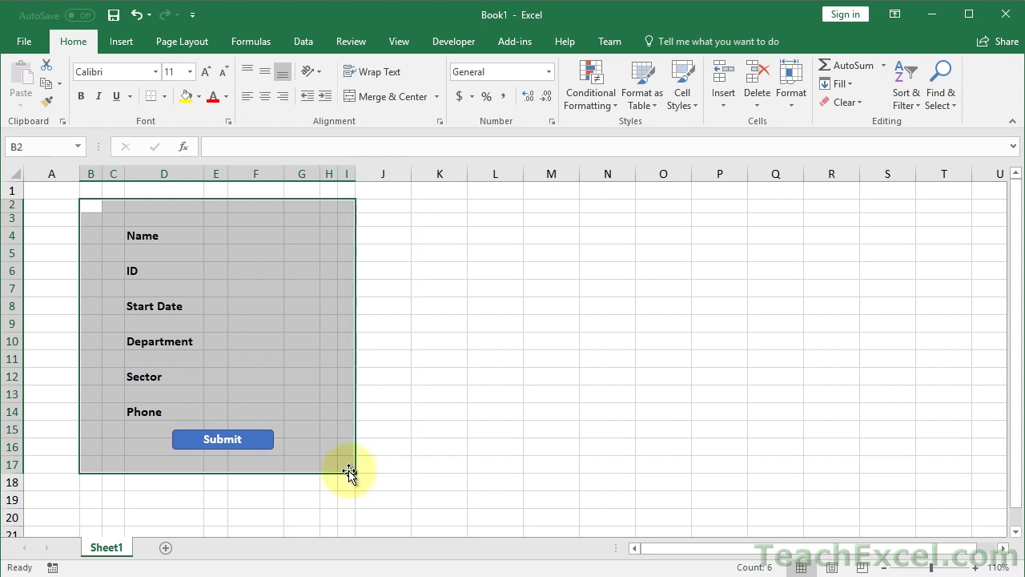
pyautogui.click(166, 95)
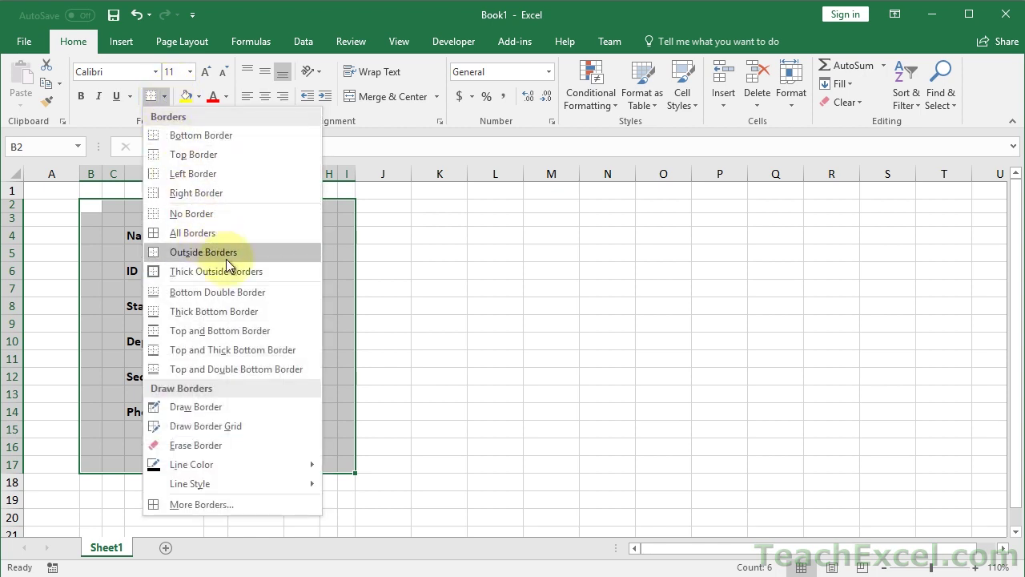
pyautogui.click(207, 504)
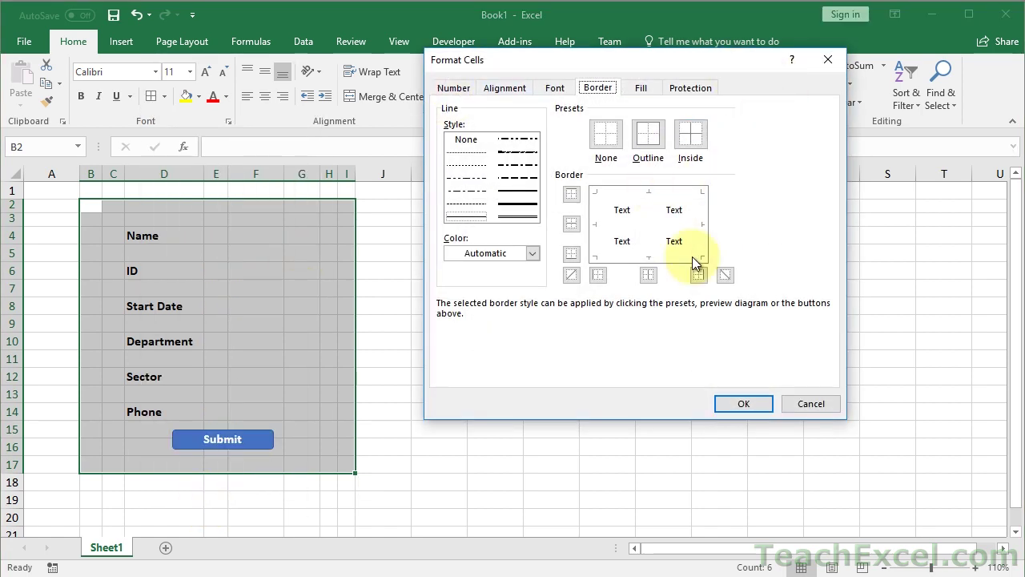
pyautogui.click(832, 62)
# Give the form area B2:I17 thick outside borders and the lightest gray theme fill.
pyautogui.click(164, 97)
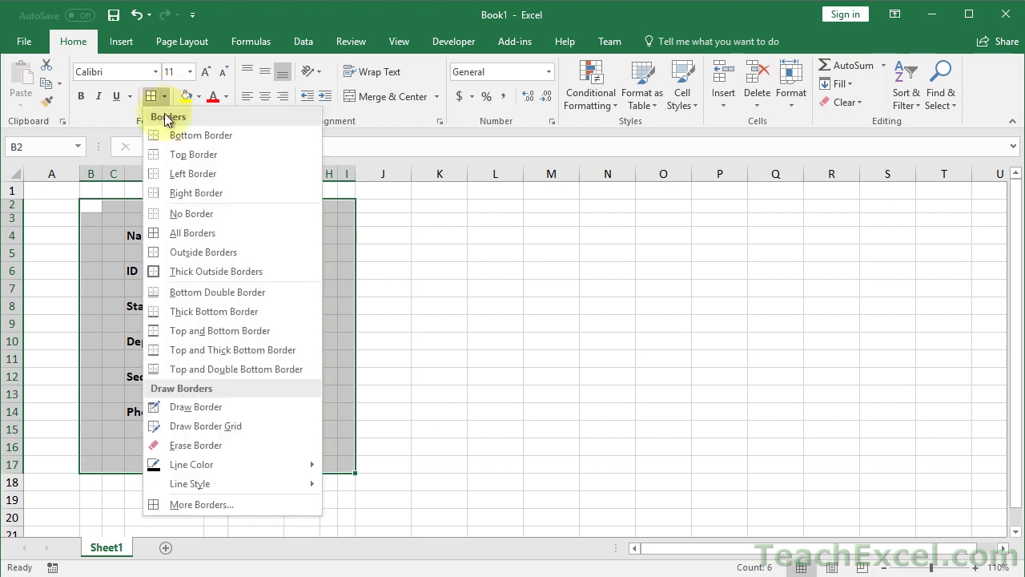
pyautogui.click(189, 271)
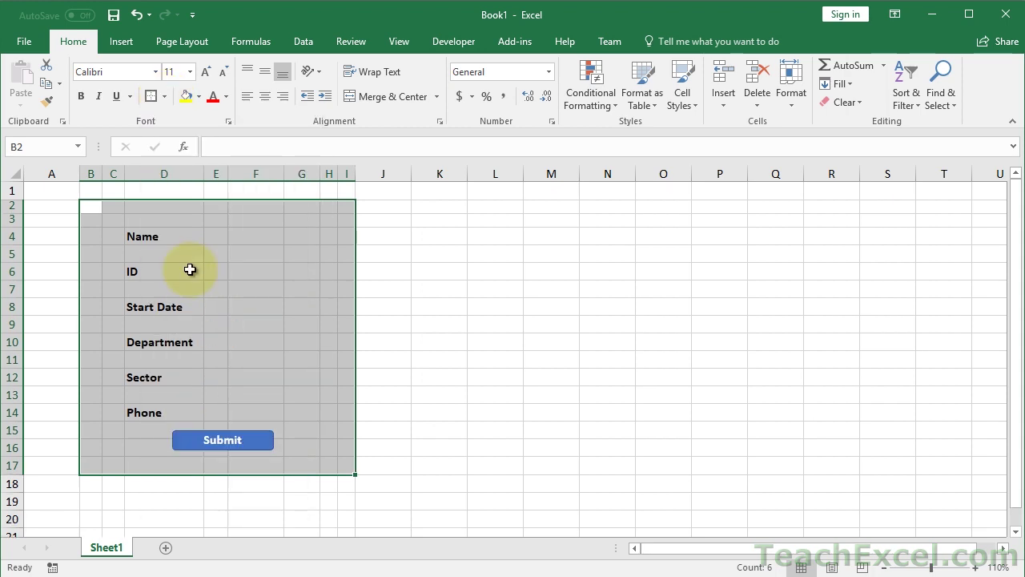
pyautogui.click(199, 97)
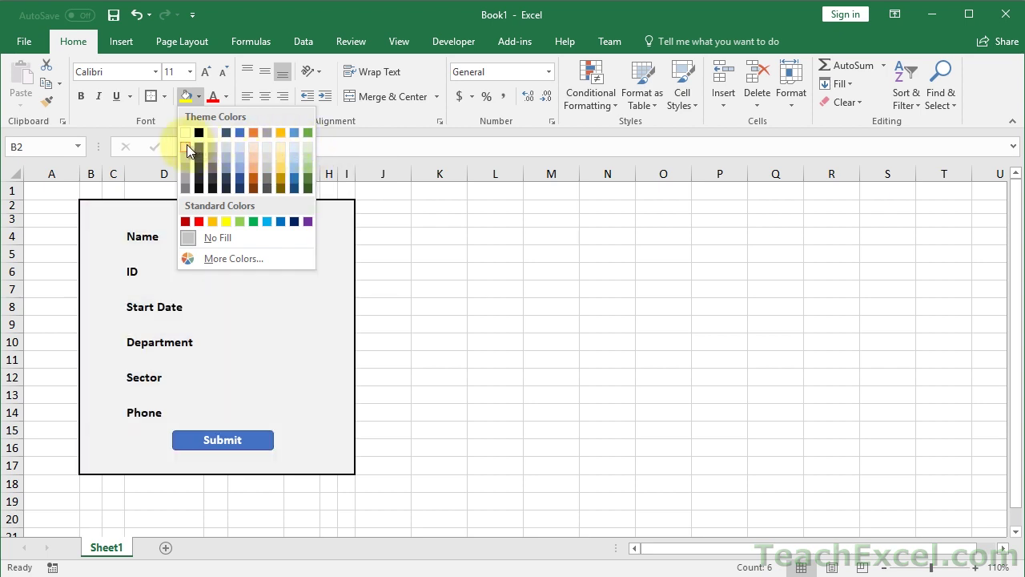
pyautogui.click(186, 146)
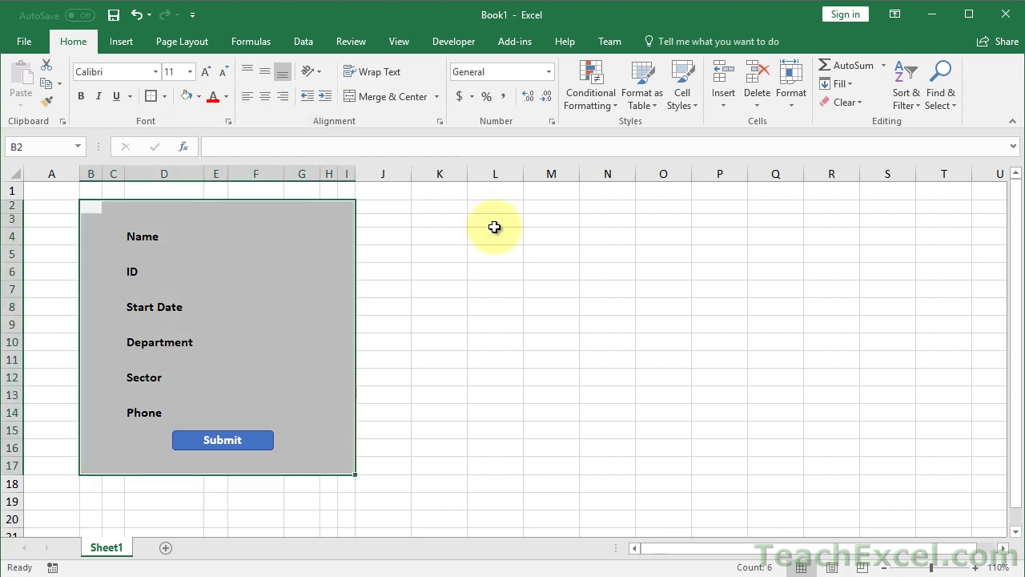
pyautogui.click(262, 415)
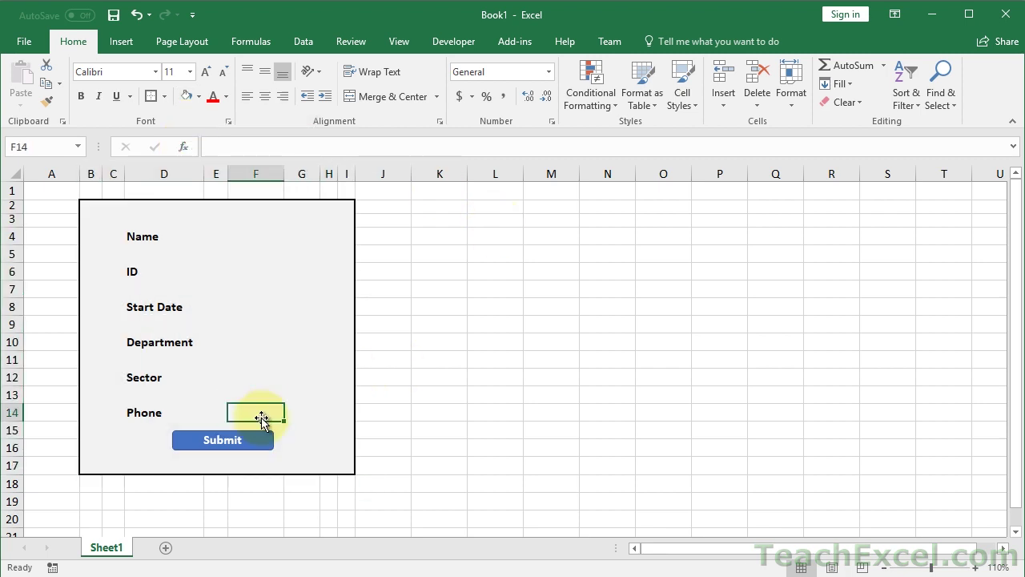
pyautogui.click(259, 379)
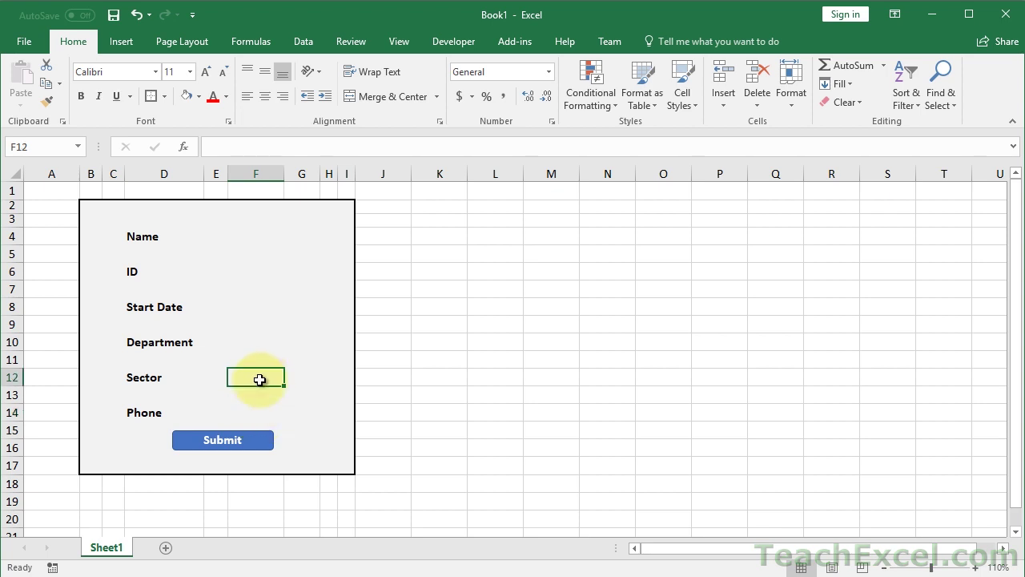
pyautogui.click(252, 343)
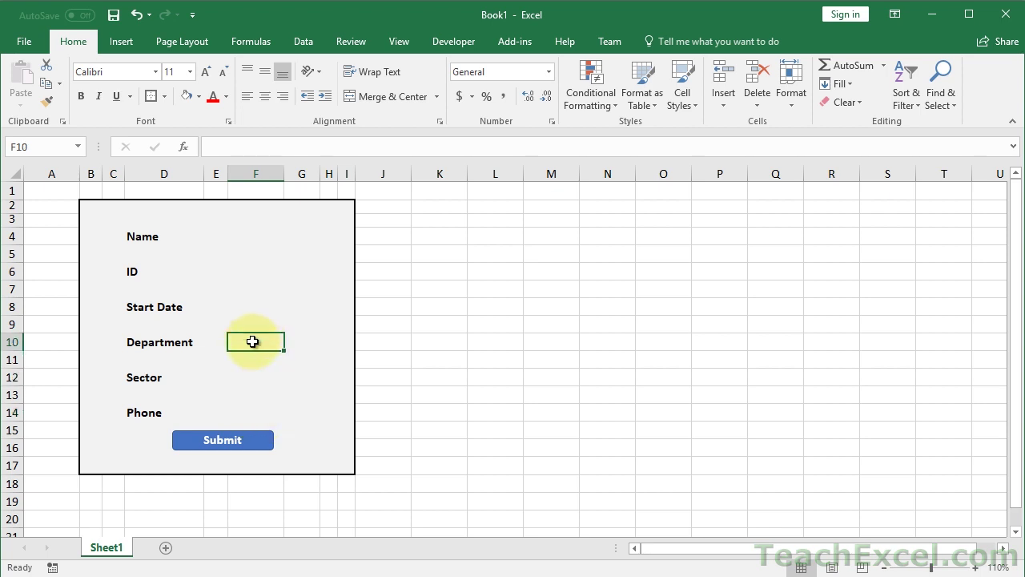
# Fill the six input cells F4, F6, F8, F10, F12 and F14 beside the field labels with white.
pyautogui.click(252, 238)
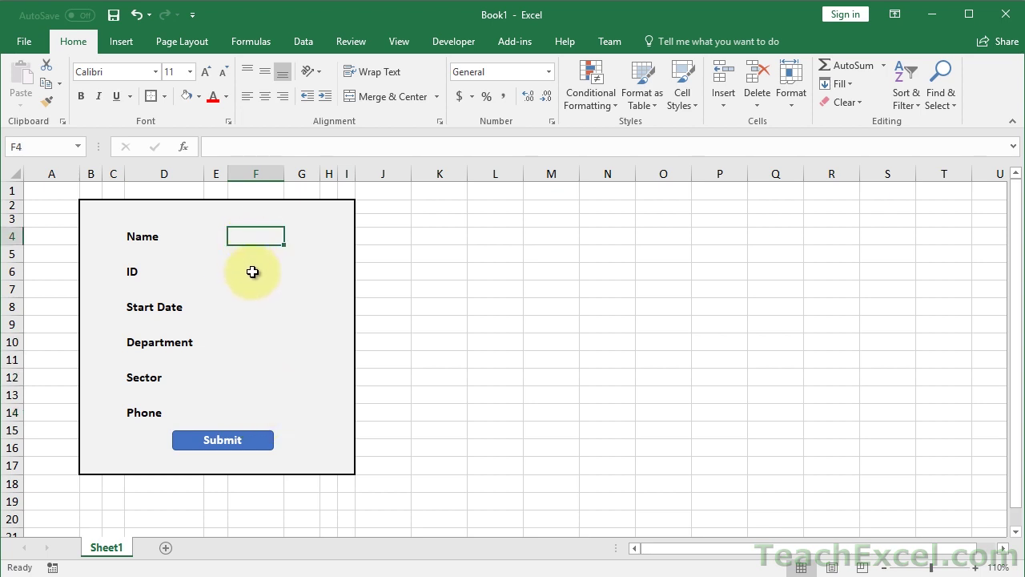
pyautogui.click(253, 273)
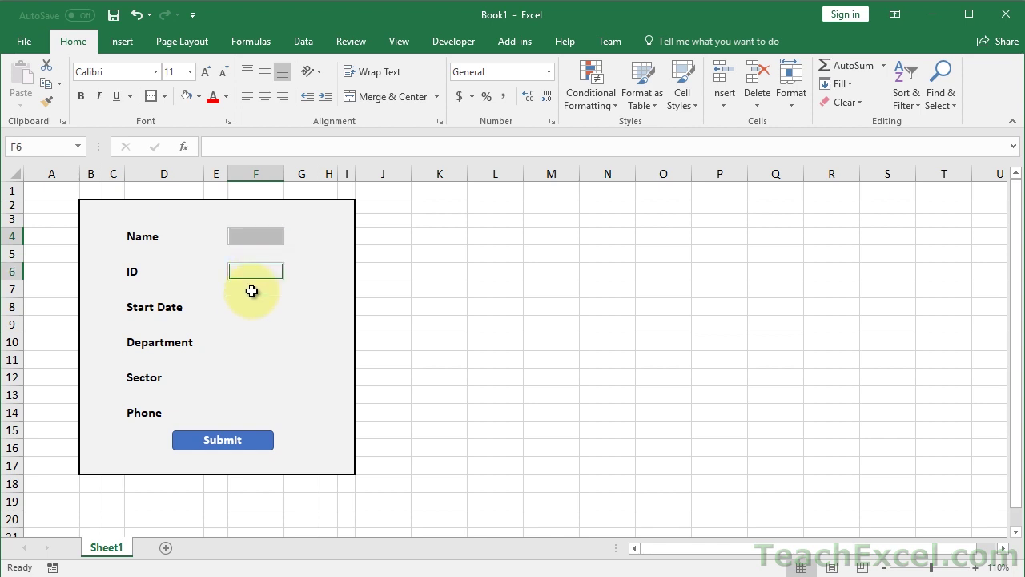
pyautogui.click(252, 309)
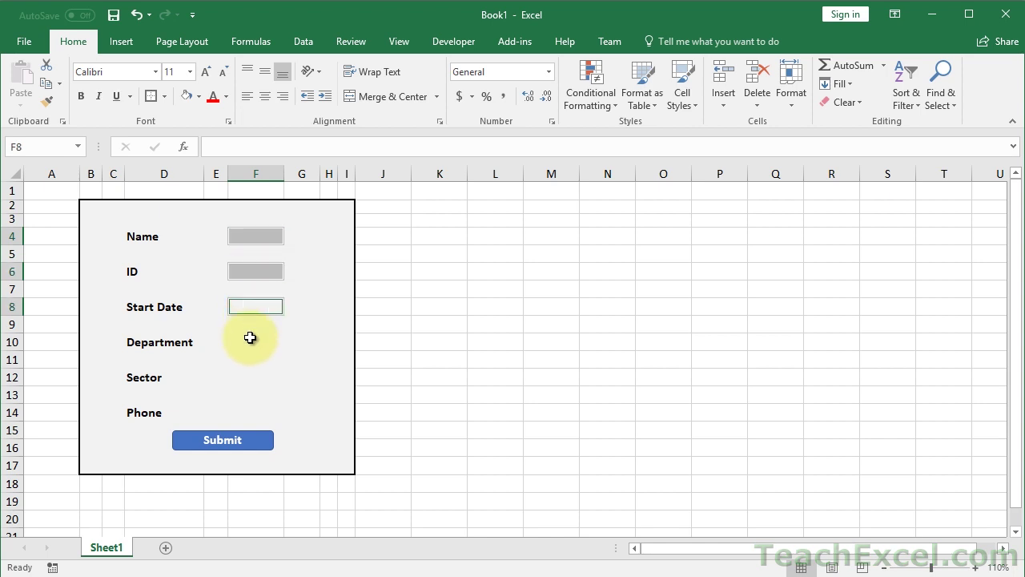
pyautogui.click(250, 345)
pyautogui.click(247, 378)
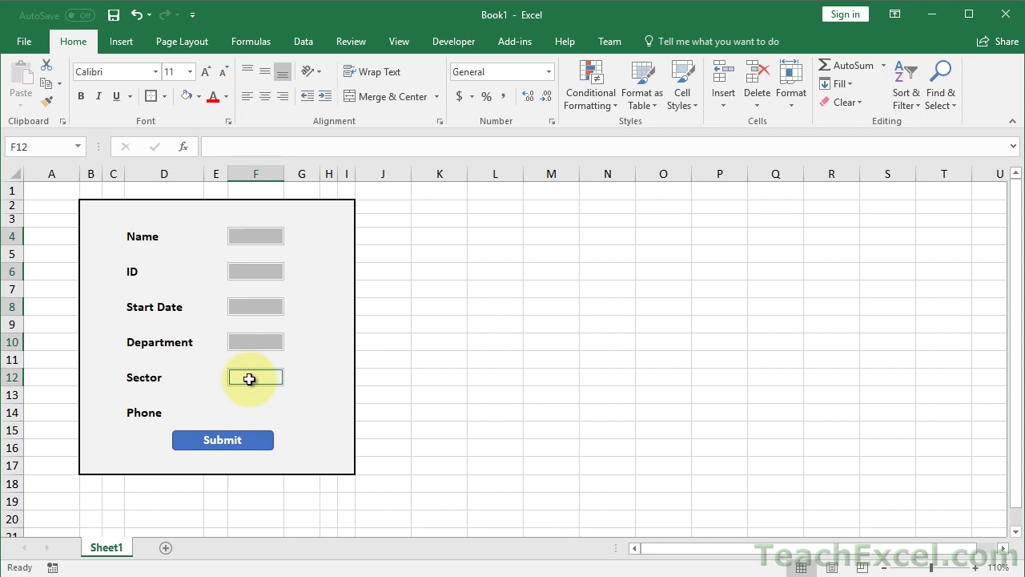
pyautogui.click(247, 413)
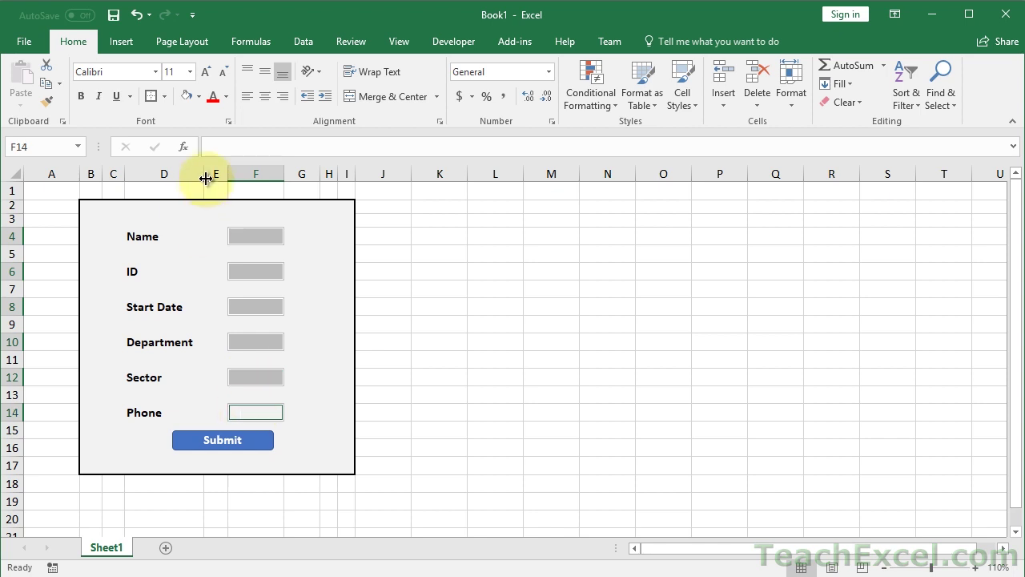
pyautogui.click(198, 97)
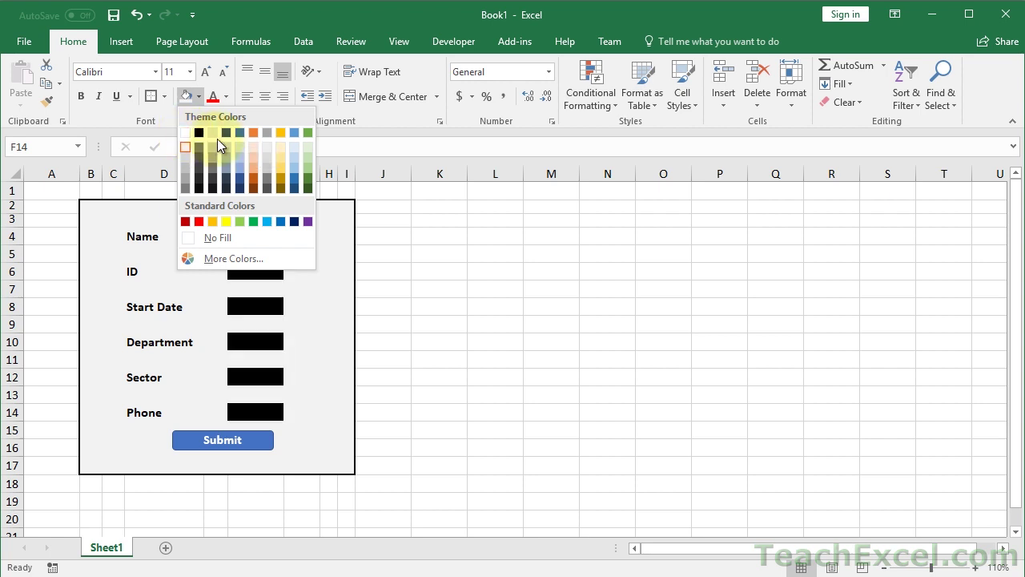
pyautogui.press('Escape')
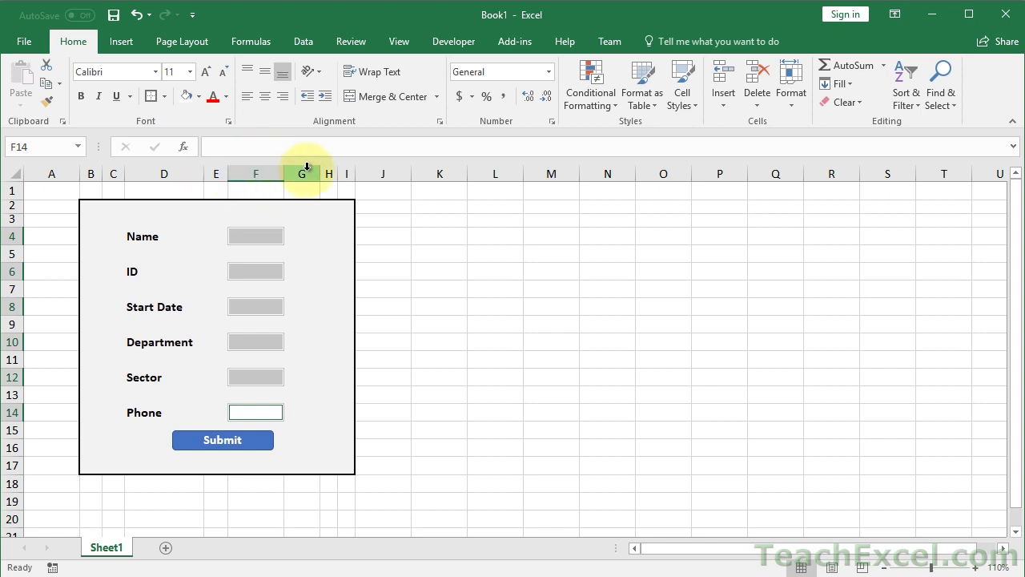
# Widen column F to about the width of column D and delete the empty column G beside it.
pyautogui.moveTo(284, 177); pyautogui.dragTo(307, 176)
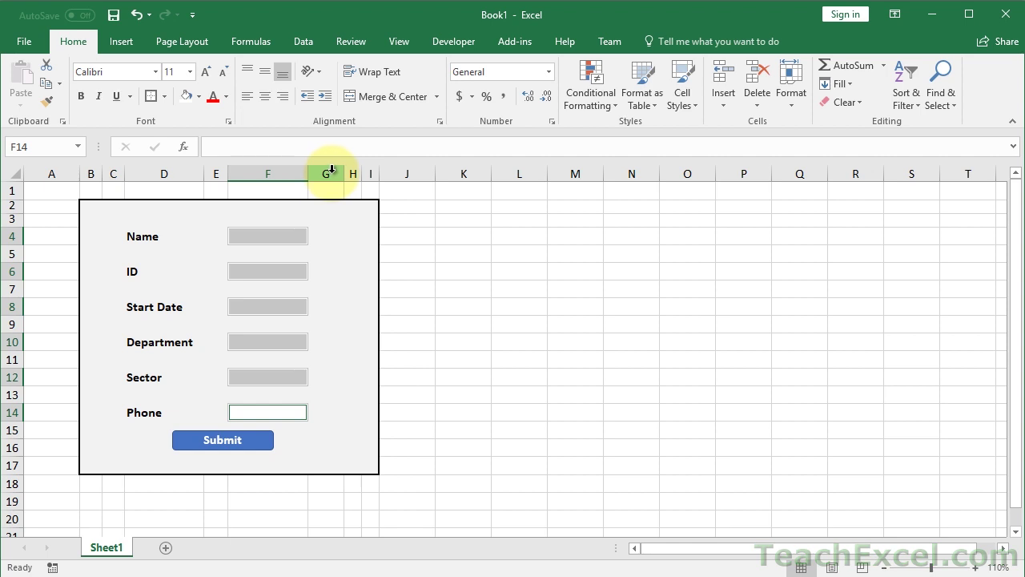
pyautogui.click(329, 170)
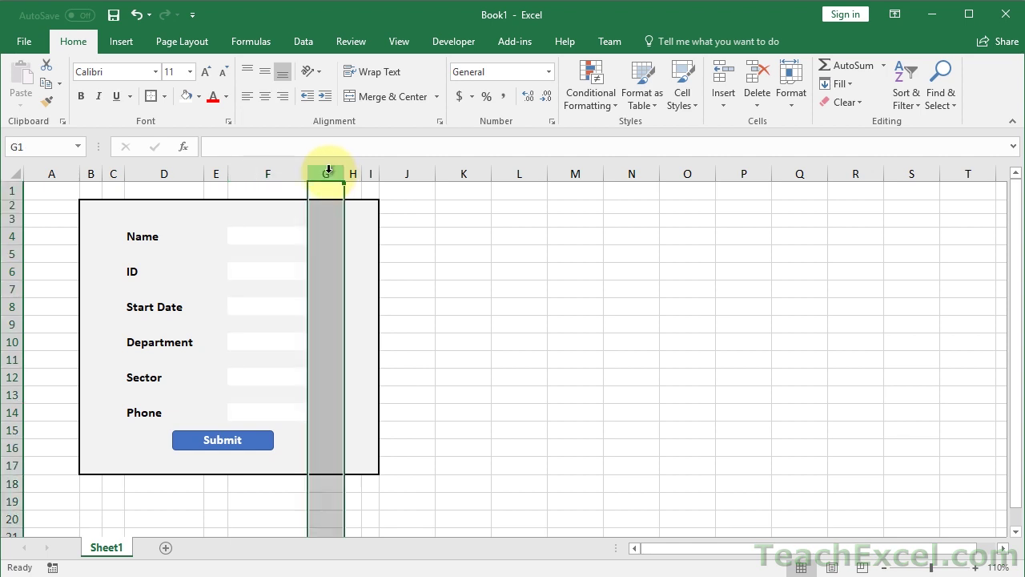
pyautogui.rightClick(330, 172)
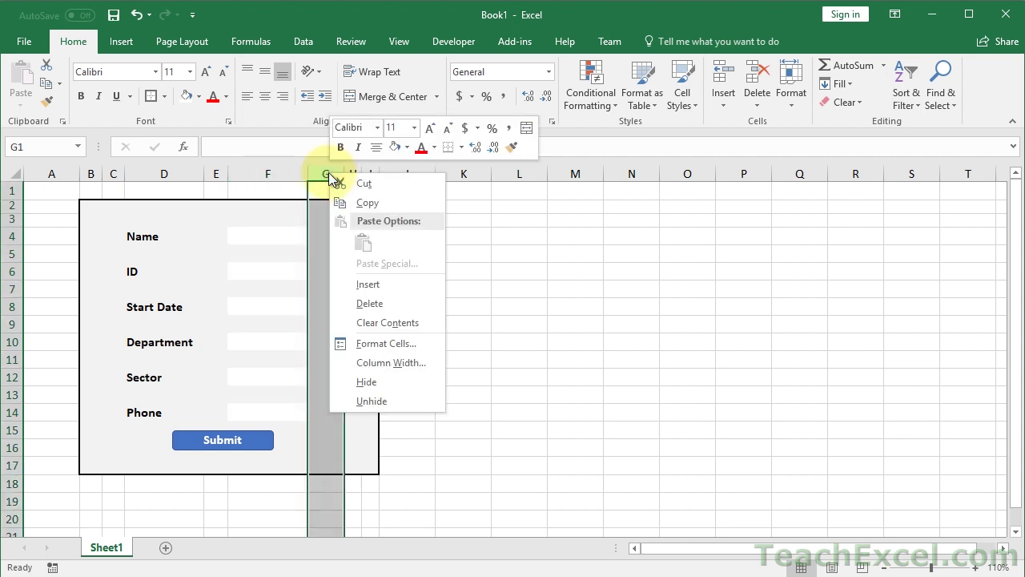
pyautogui.click(357, 304)
pyautogui.click(408, 267)
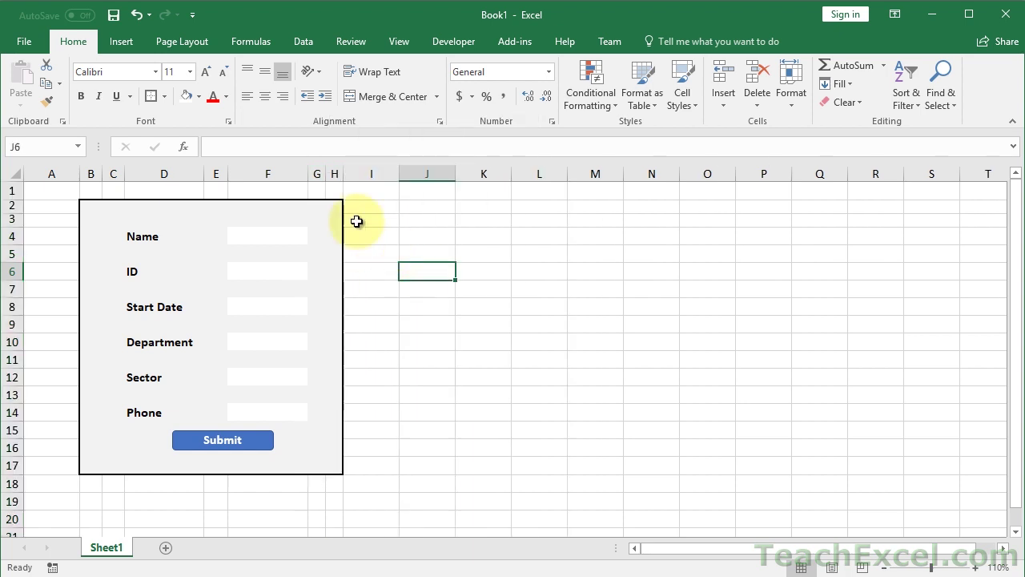
# Try inserting an extra column before the narrow column G and undo the insertion.
pyautogui.click(316, 174)
pyautogui.rightClick(317, 174)
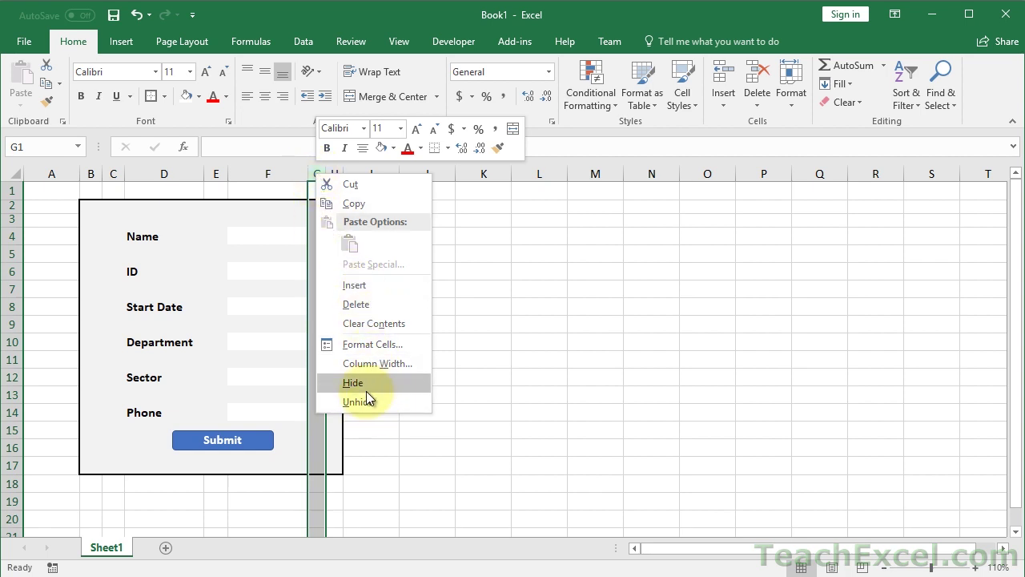
pyautogui.click(372, 286)
pyautogui.click(454, 288)
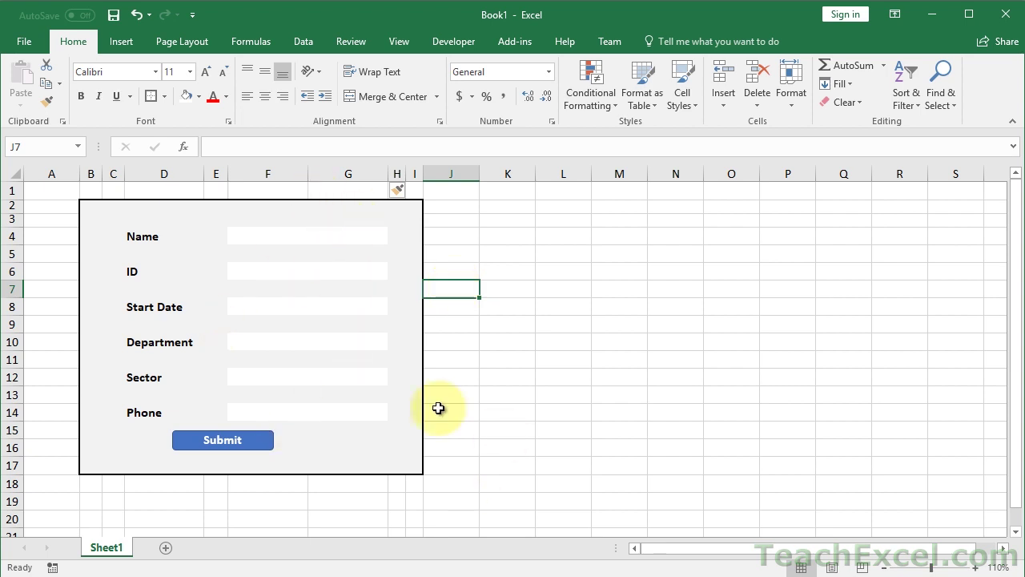
pyautogui.hotkey('ctrl', 'z')
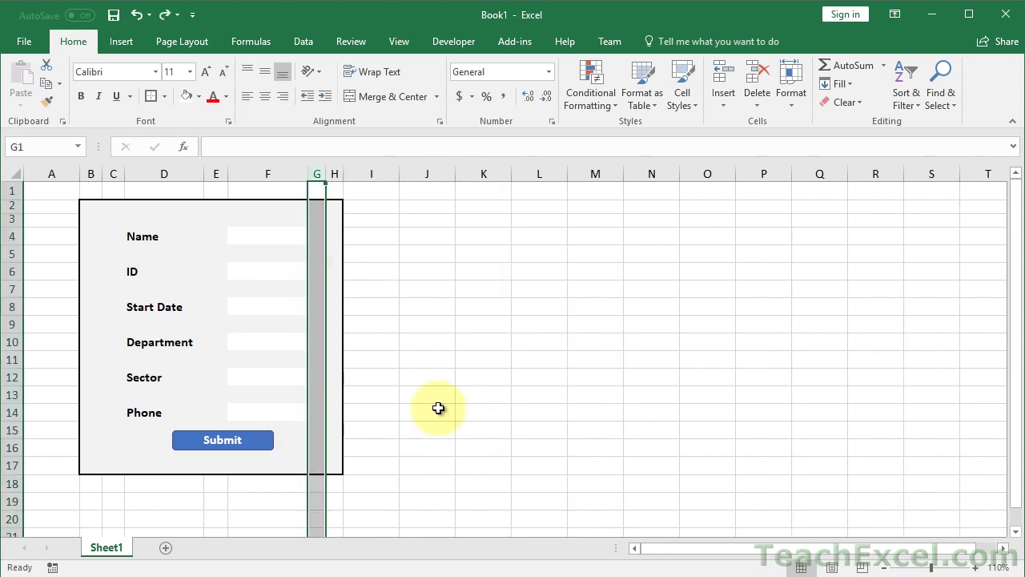
pyautogui.click(272, 240)
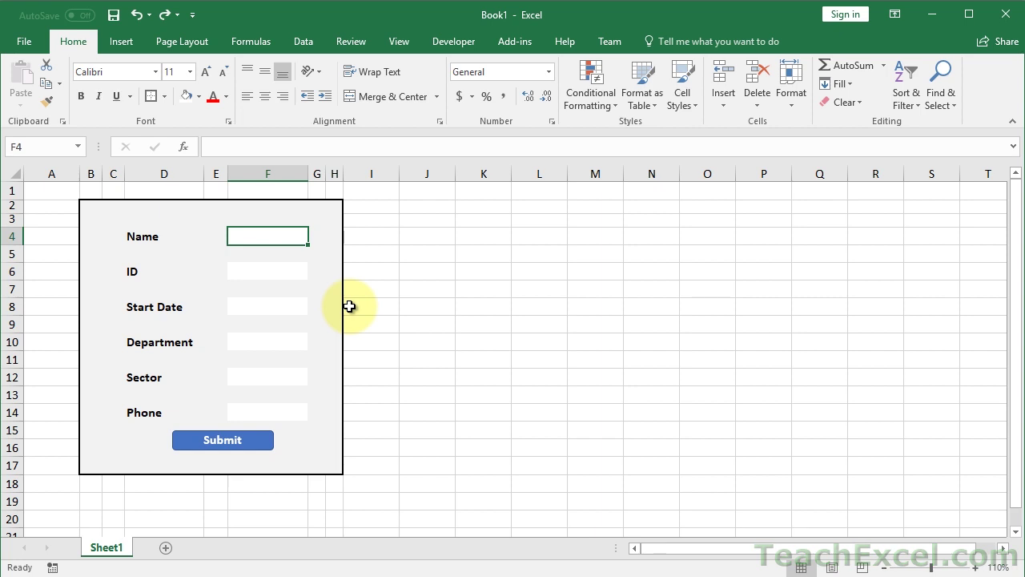
# Narrow columns B and C equally and move the Submit button slightly down within the form's bottom area.
pyautogui.moveTo(113, 174)
pyautogui.mouseDown()
pyautogui.moveTo(94, 174)
pyautogui.moveTo(123, 173)
pyautogui.moveTo(109, 176)
pyautogui.mouseUp()
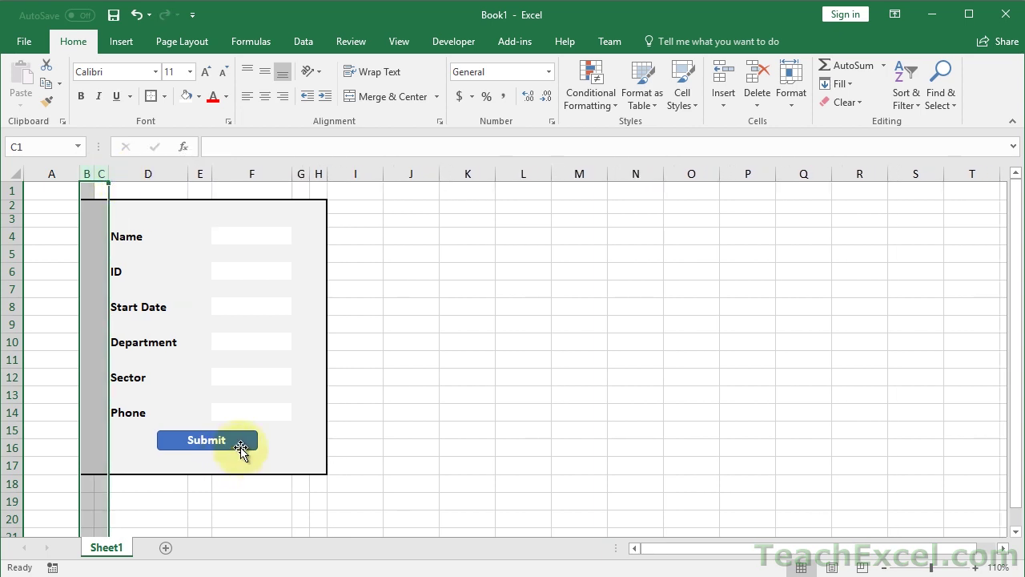
pyautogui.moveTo(240, 450); pyautogui.dragTo(239, 455)
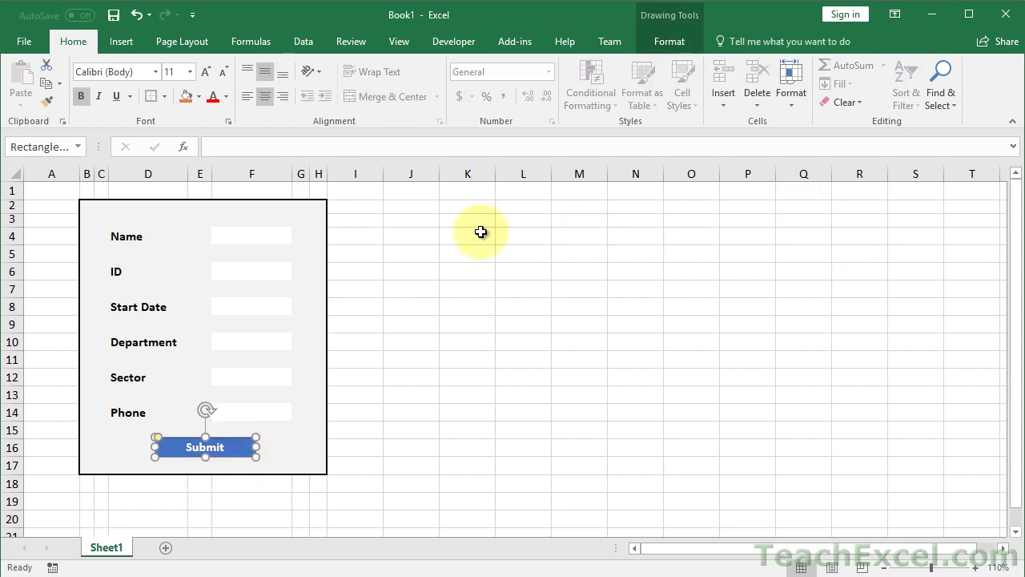
pyautogui.click(231, 237)
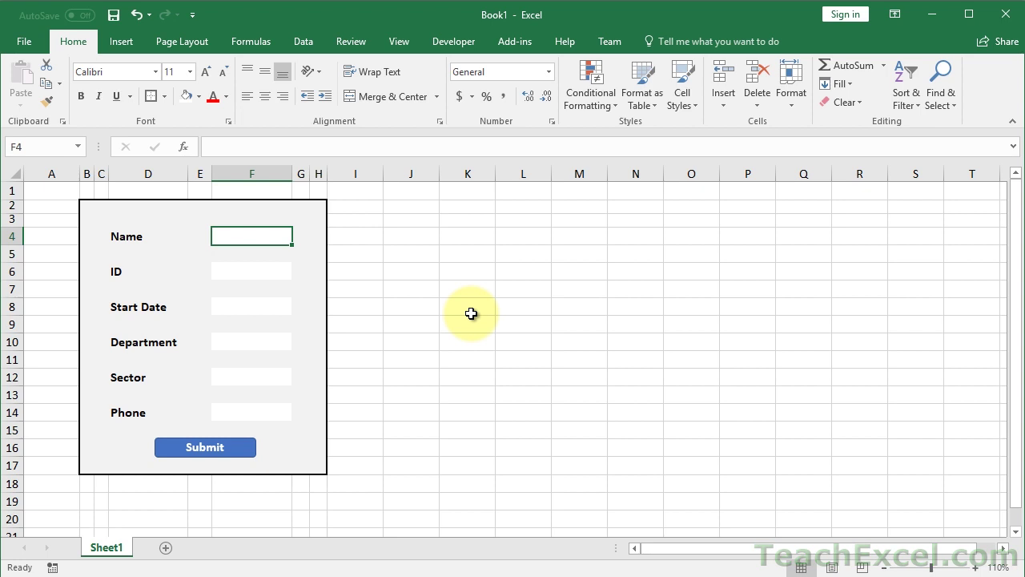
# Hide the row and column headings, the formula bar and the gridlines on the form sheet.
pyautogui.click(393, 44)
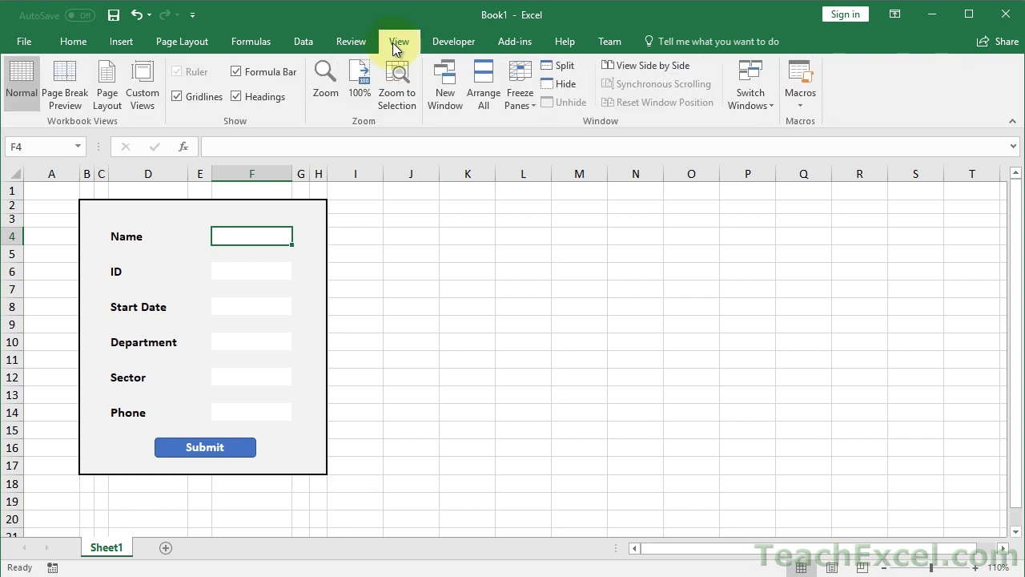
pyautogui.click(236, 95)
pyautogui.click(236, 71)
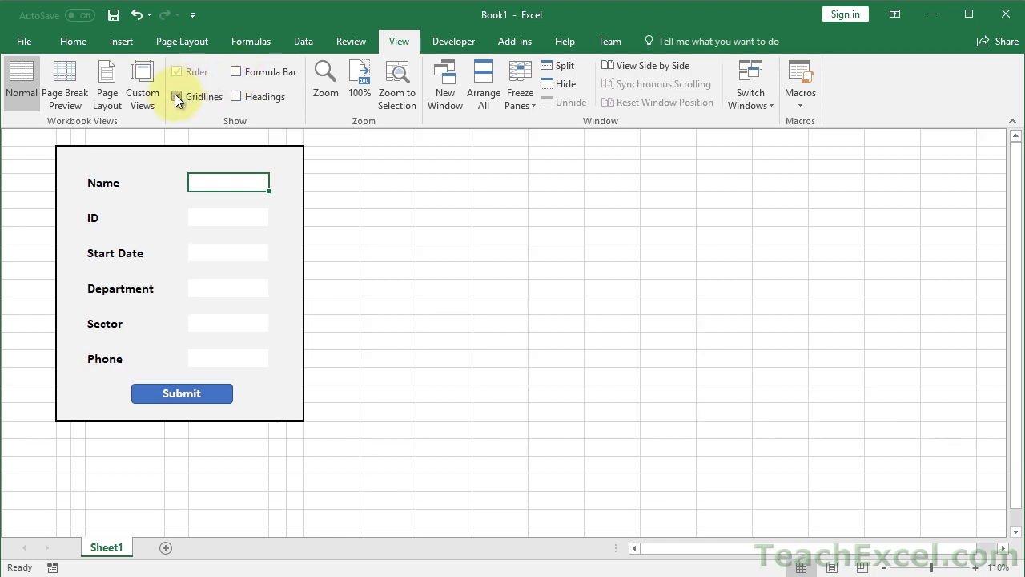
pyautogui.click(176, 96)
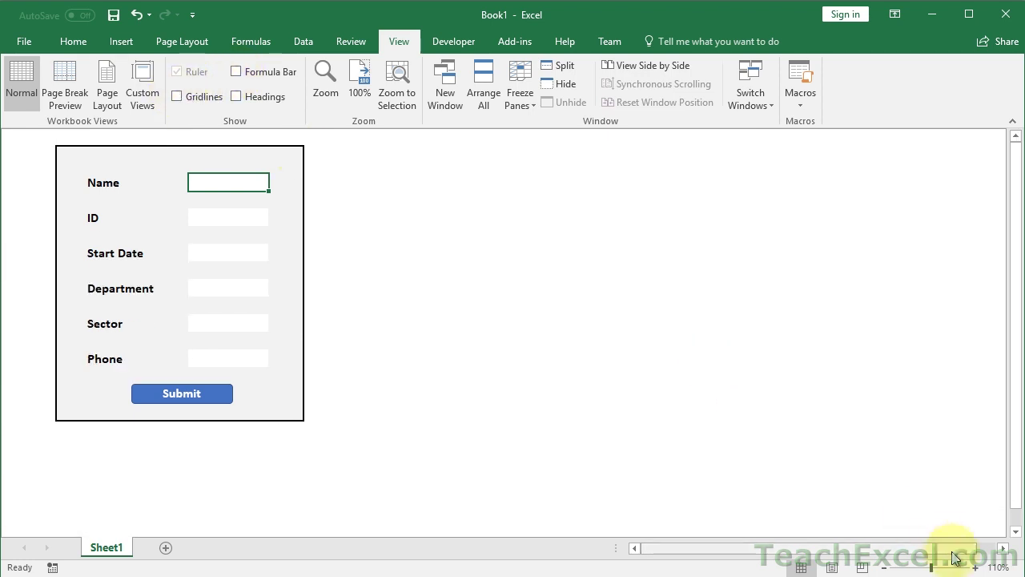
# Enlarge the form by setting the sheet zoom to 160% and collapse the ribbon.
pyautogui.click(975, 568)
pyautogui.click(976, 568)
pyautogui.click(976, 567)
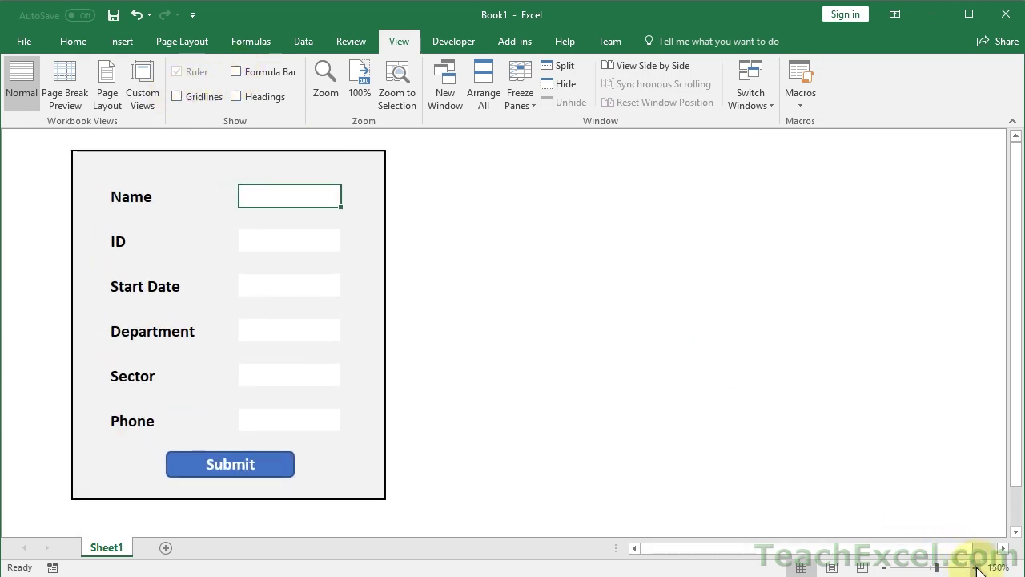
pyautogui.click(975, 568)
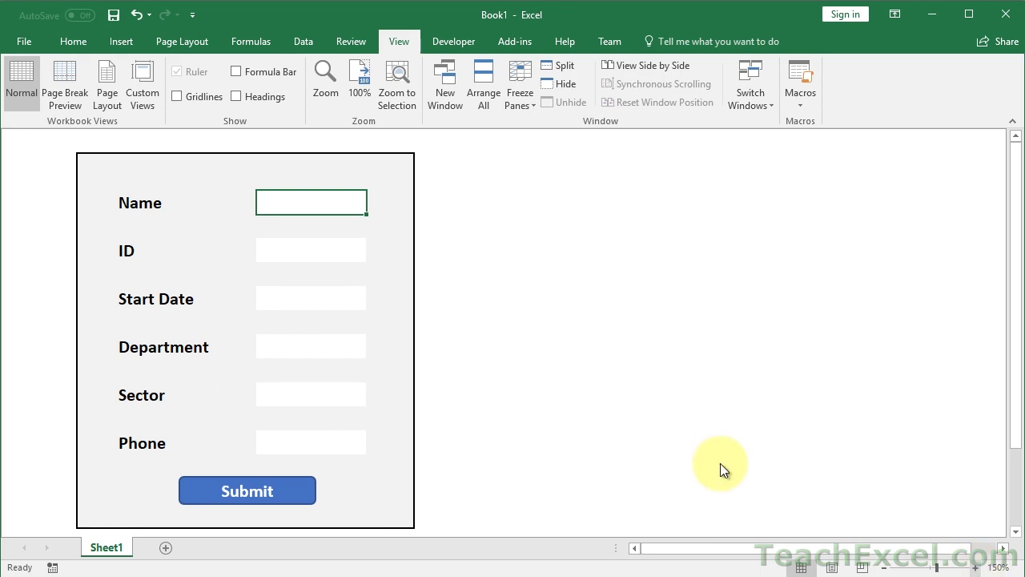
pyautogui.doubleClick(398, 42)
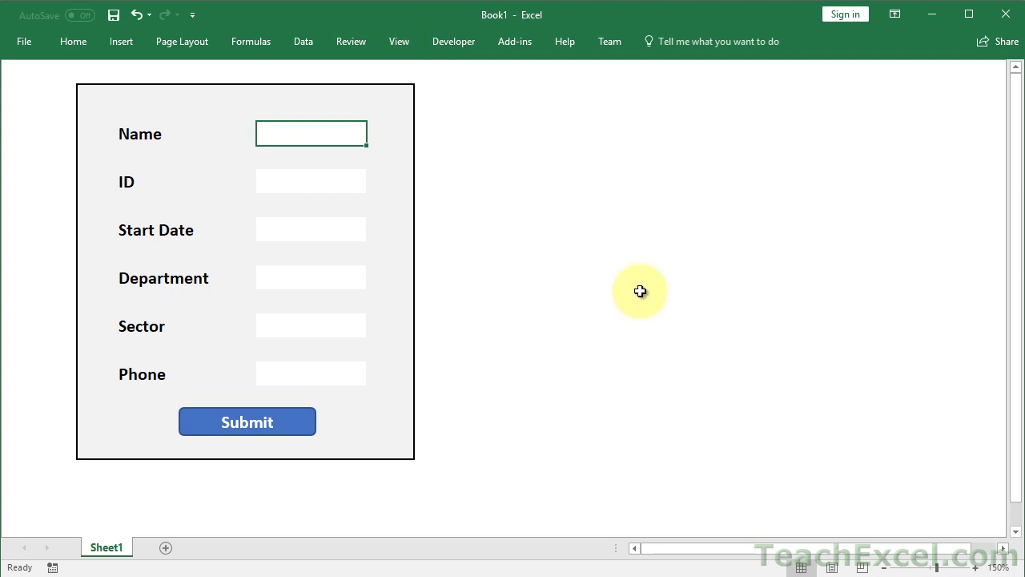
pyautogui.click(976, 567)
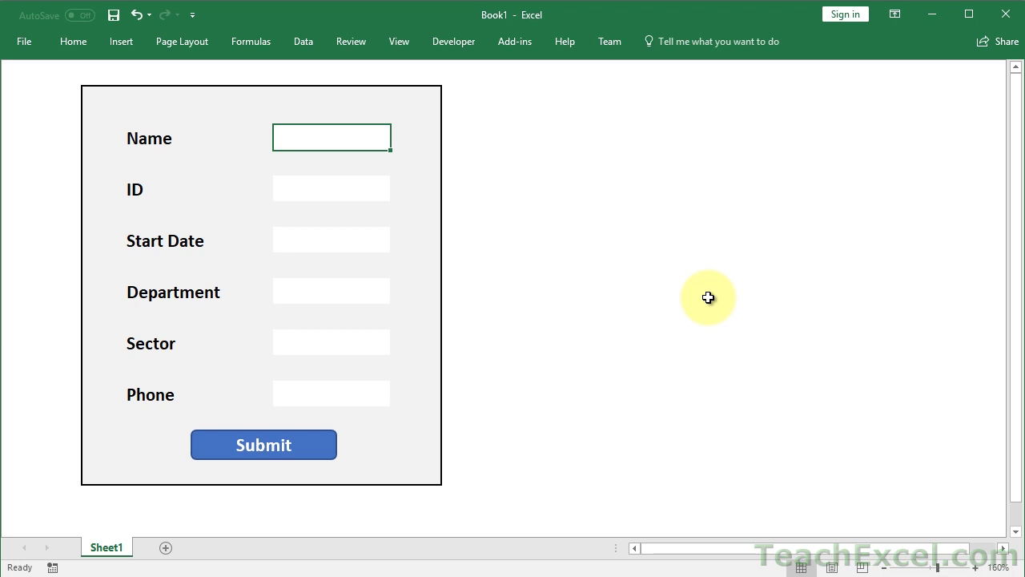
pyautogui.click(338, 191)
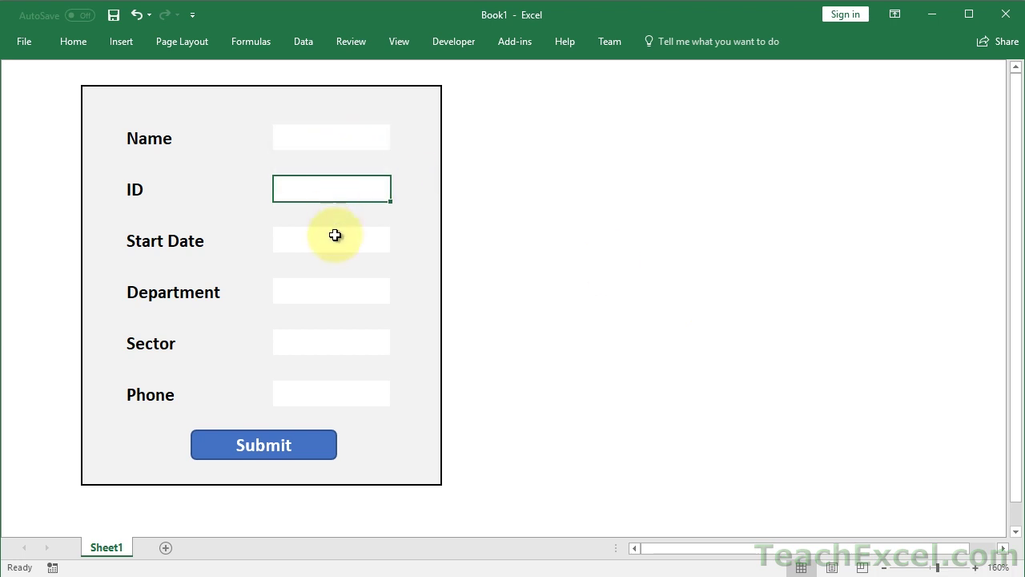
pyautogui.click(335, 237)
pyautogui.click(326, 293)
pyautogui.click(318, 333)
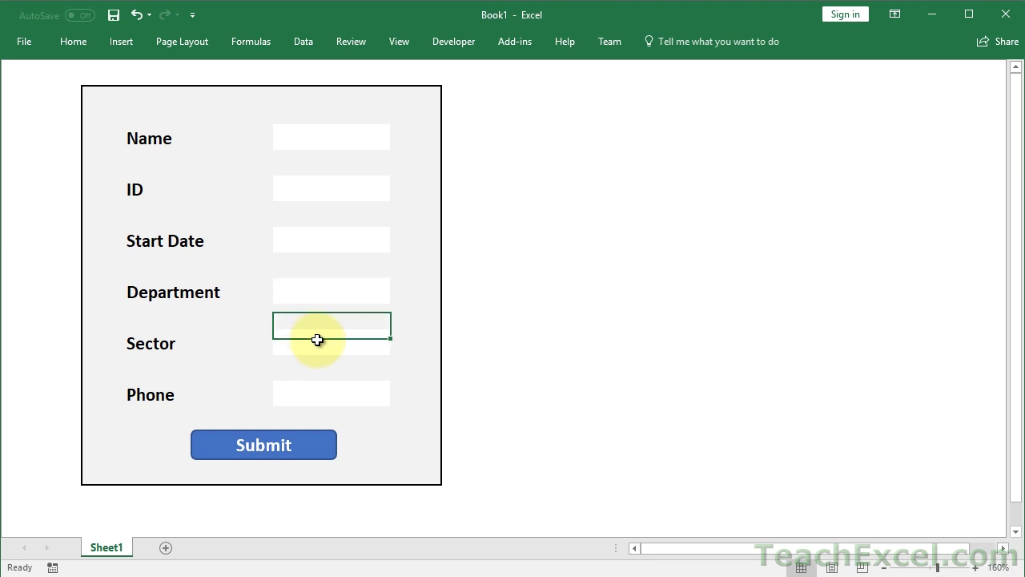
pyautogui.click(318, 341)
pyautogui.click(318, 388)
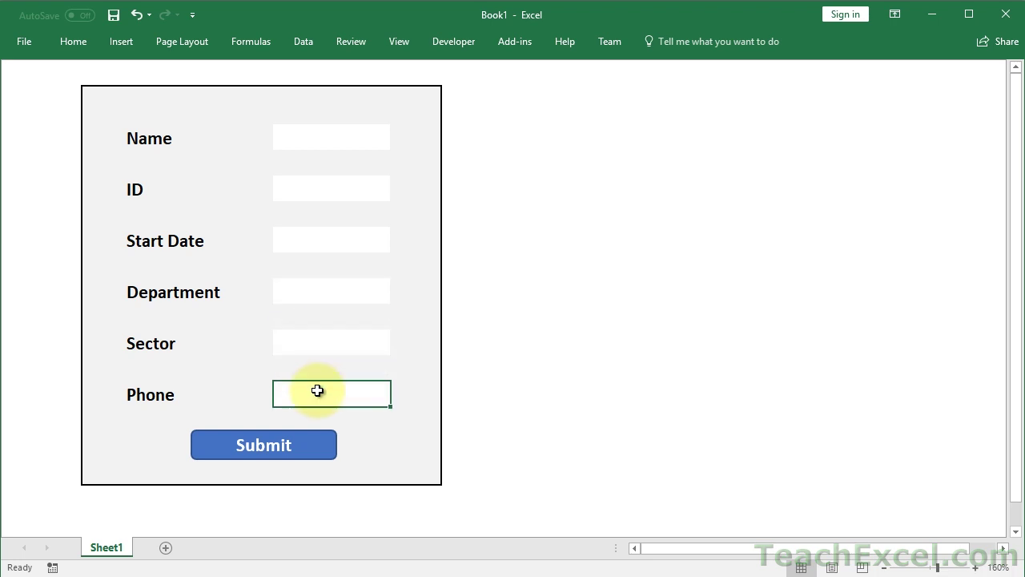